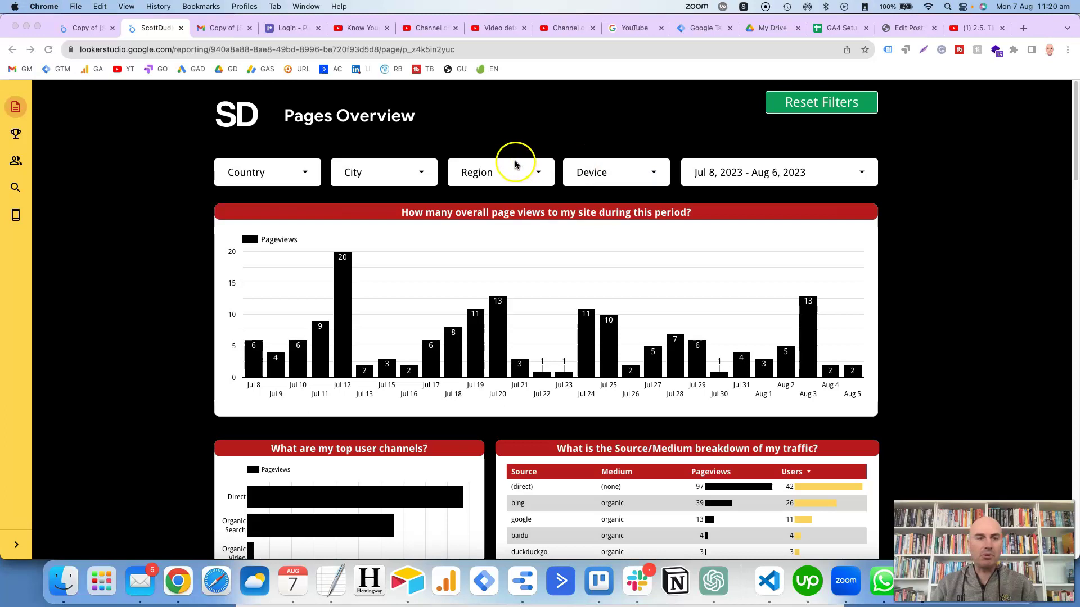
Set the report background colour to red in the theme's Customize settings
{"action": "left_click", "coordinate": [93, 34]}
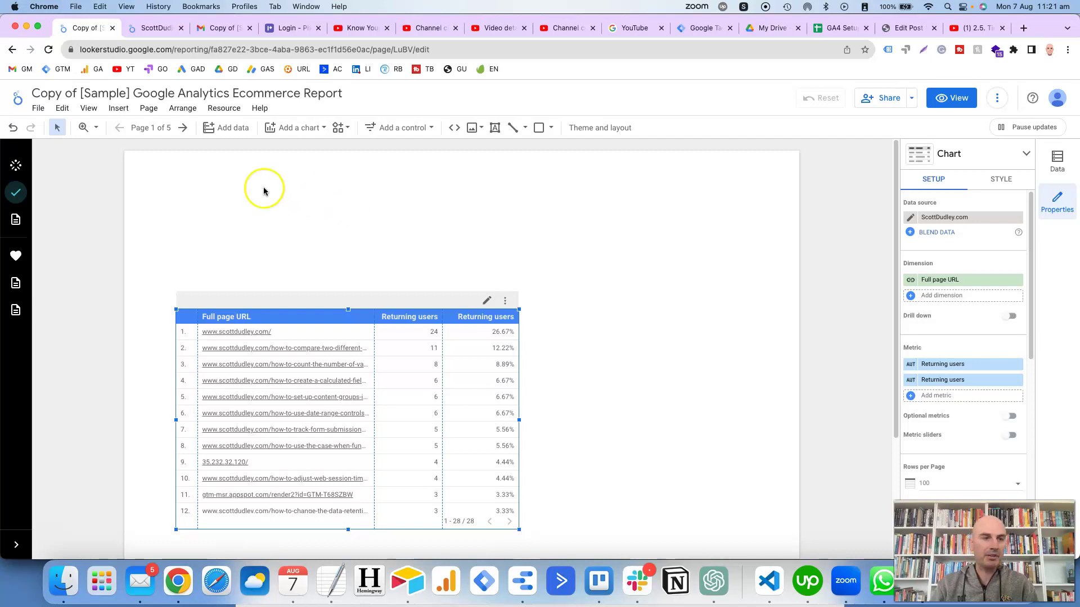
{"action": "left_click", "coordinate": [37, 108]}
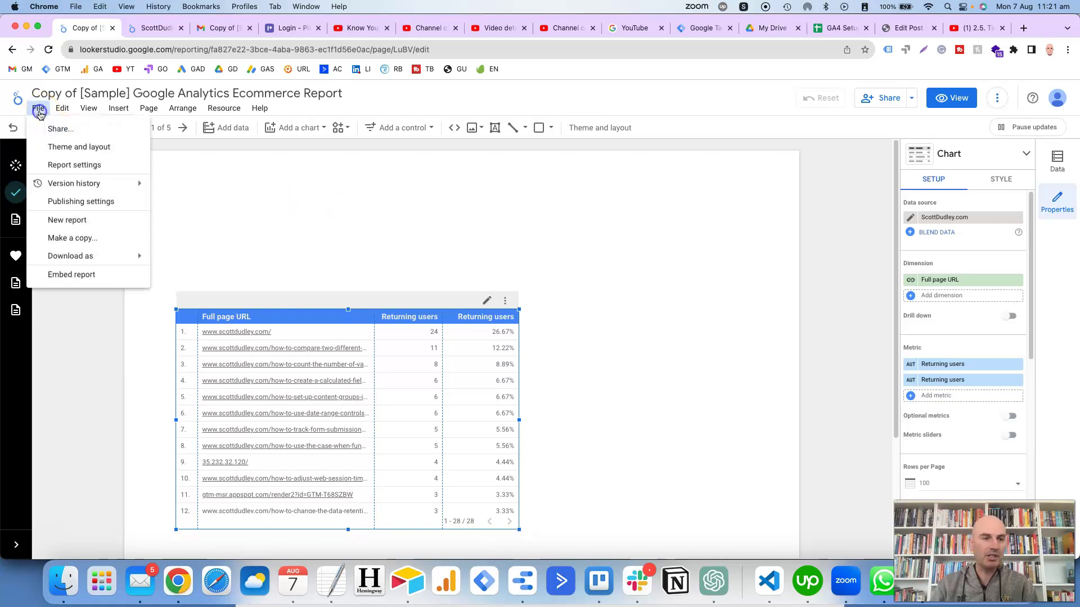
{"action": "left_click", "coordinate": [57, 148]}
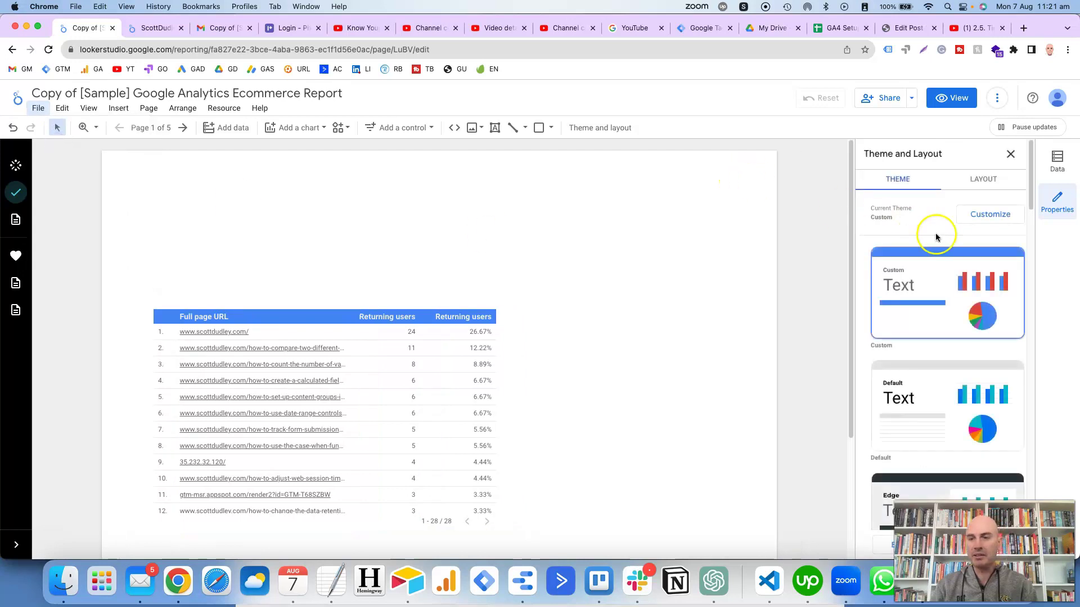
{"action": "left_click", "coordinate": [969, 219]}
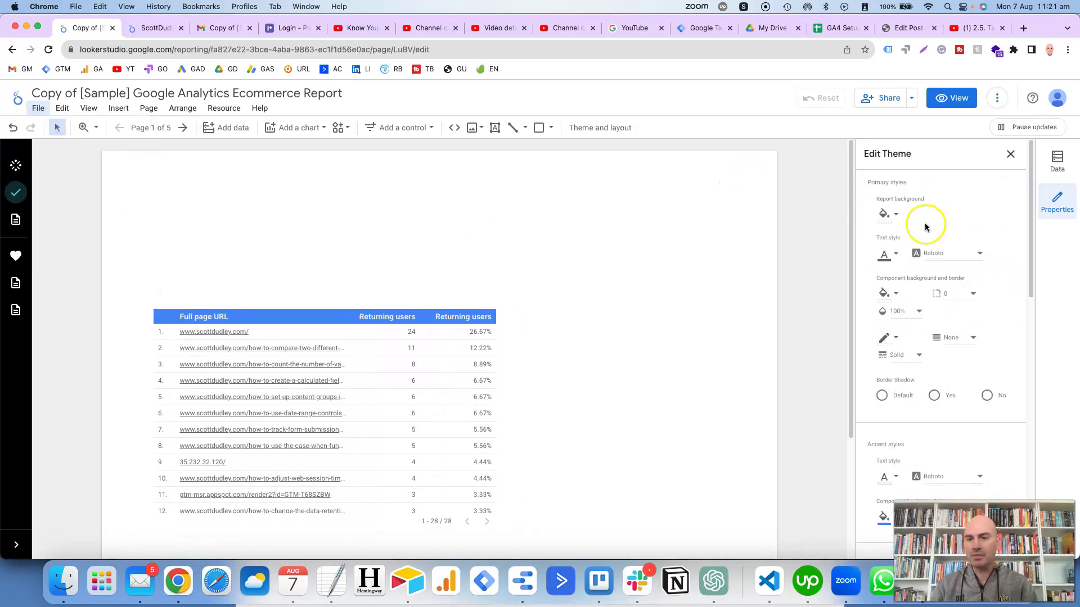
{"action": "left_click", "coordinate": [899, 217]}
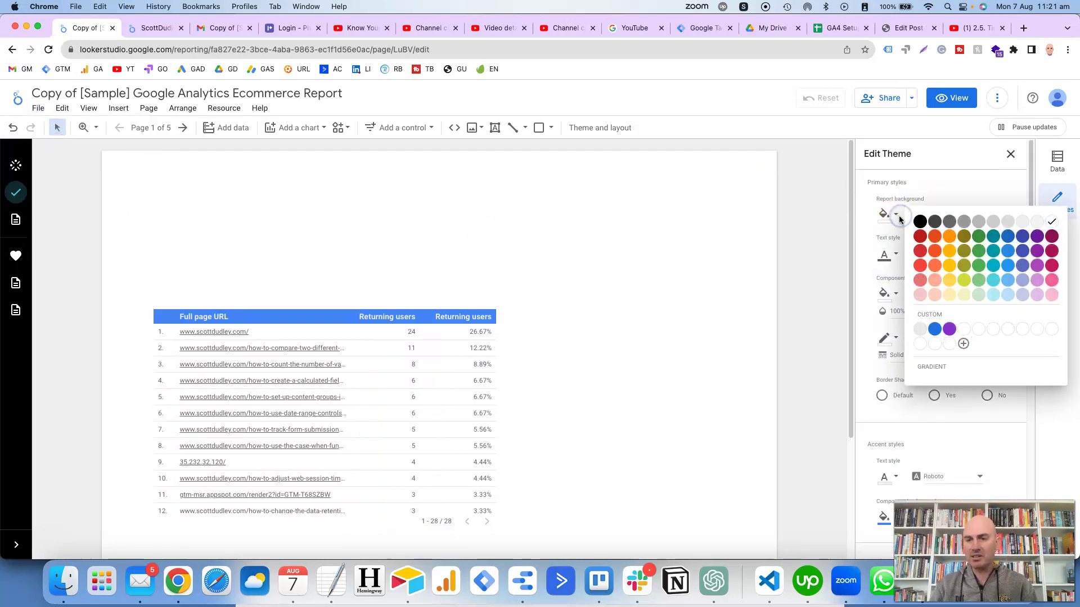
{"action": "left_click", "coordinate": [920, 267]}
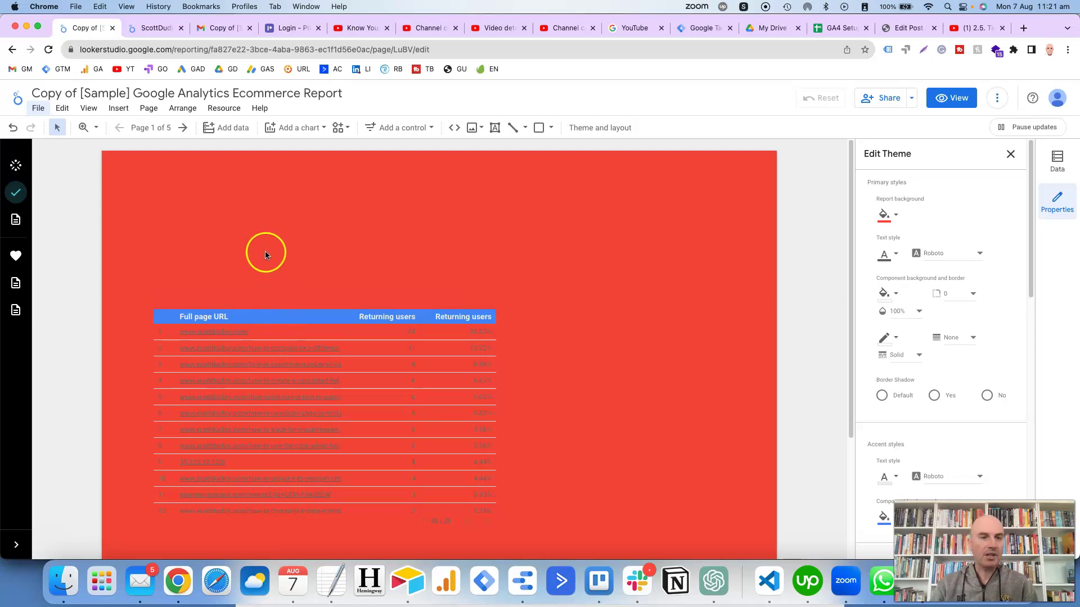
Add a drop-down list control at the page's top left, above the table
{"action": "left_click", "coordinate": [431, 130]}
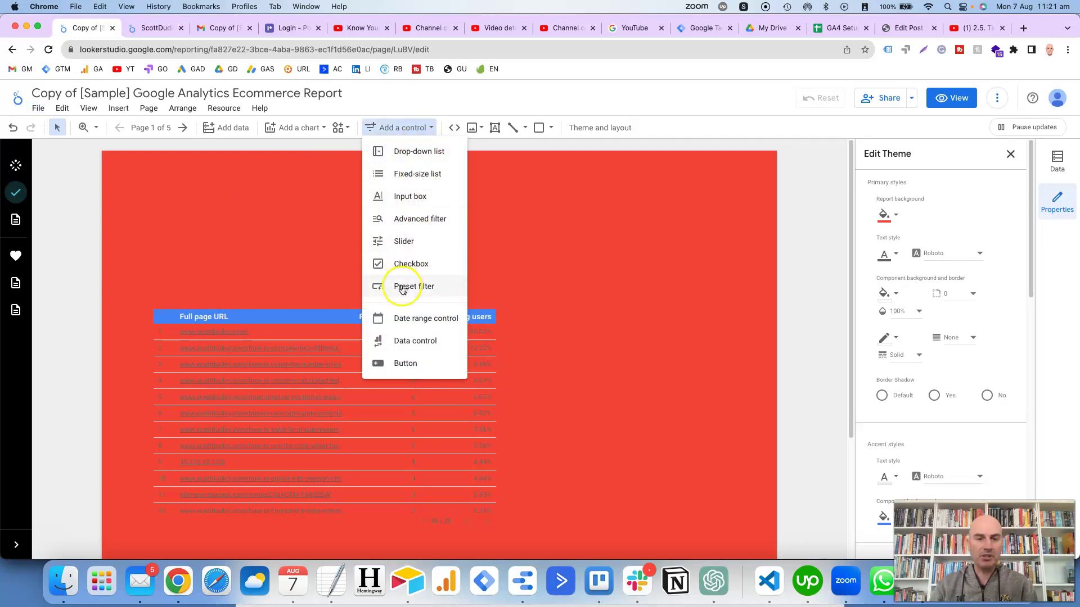
{"action": "left_click", "coordinate": [416, 158]}
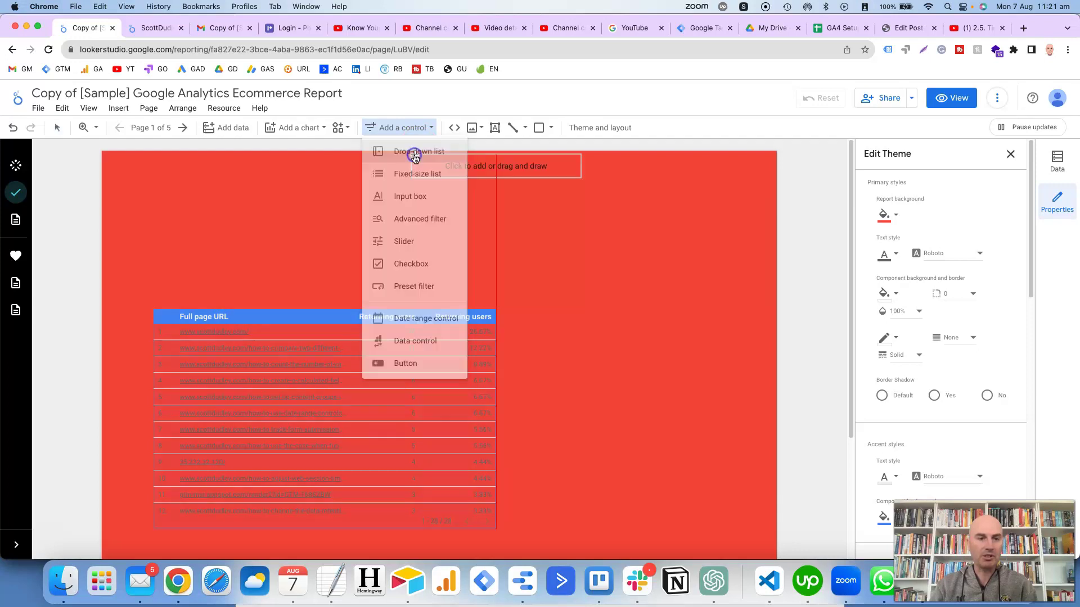
{"action": "left_click", "coordinate": [134, 194]}
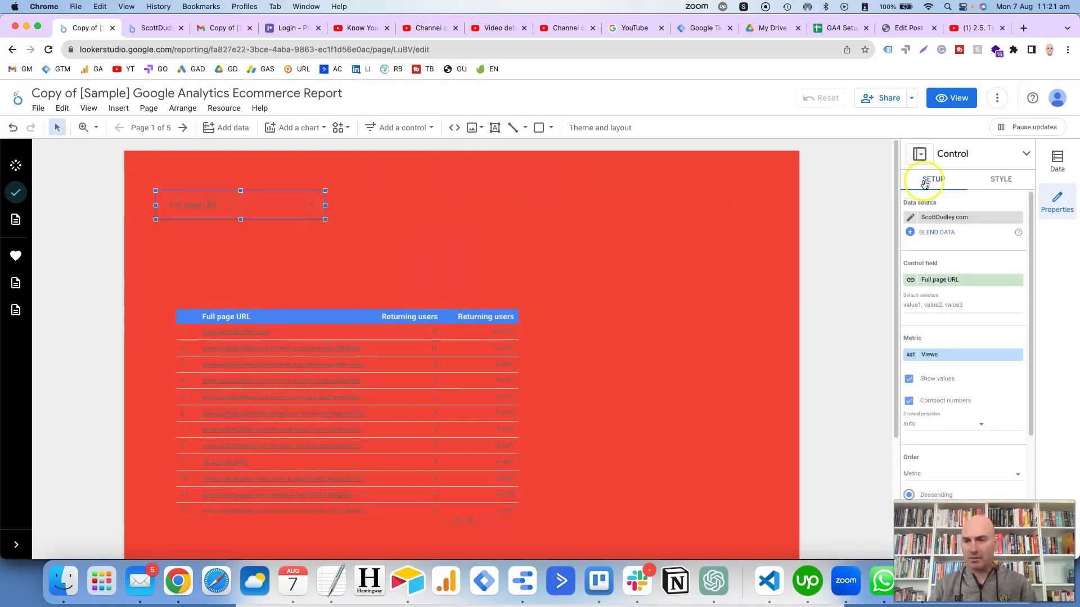
Give the drop-down control a white background in its Style settings
{"action": "left_click", "coordinate": [1000, 180]}
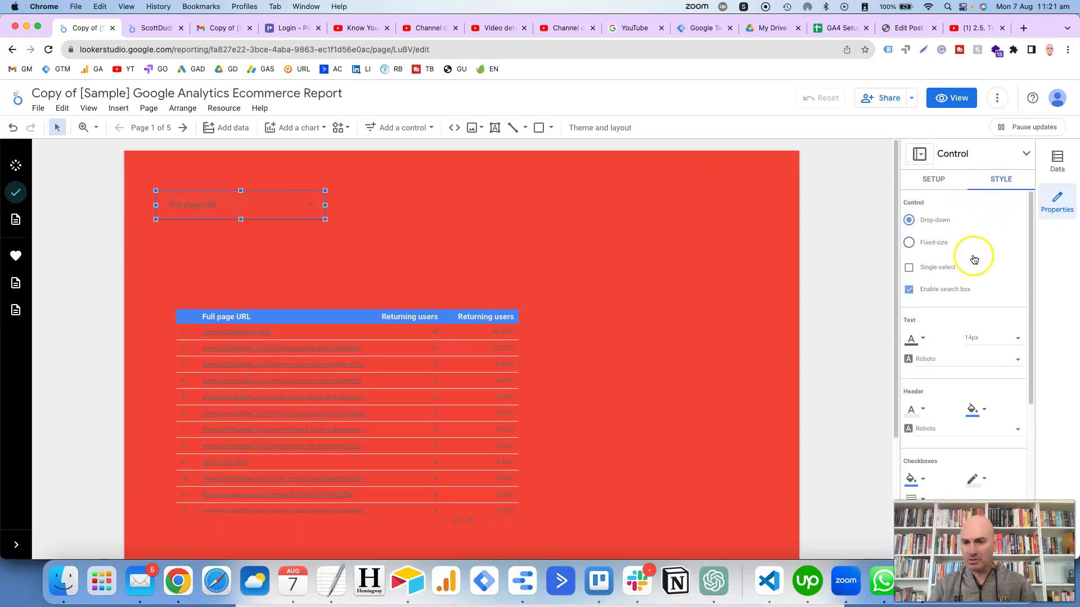
{"action": "scroll", "coordinate": [967, 268], "scroll_direction": "down", "scroll_amount": 3}
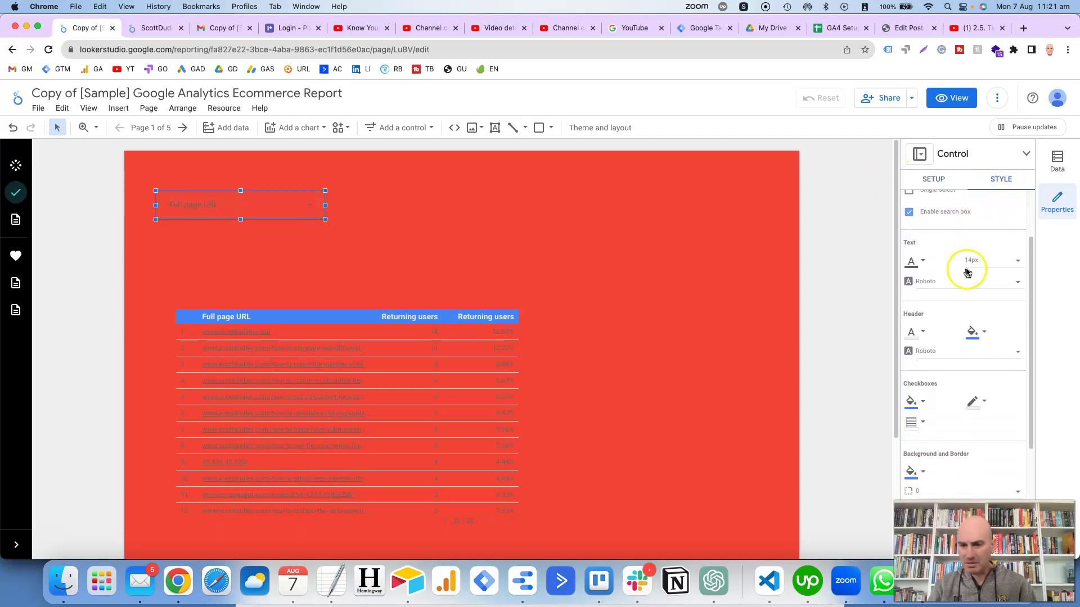
{"action": "scroll", "coordinate": [968, 272], "scroll_direction": "down", "scroll_amount": 5}
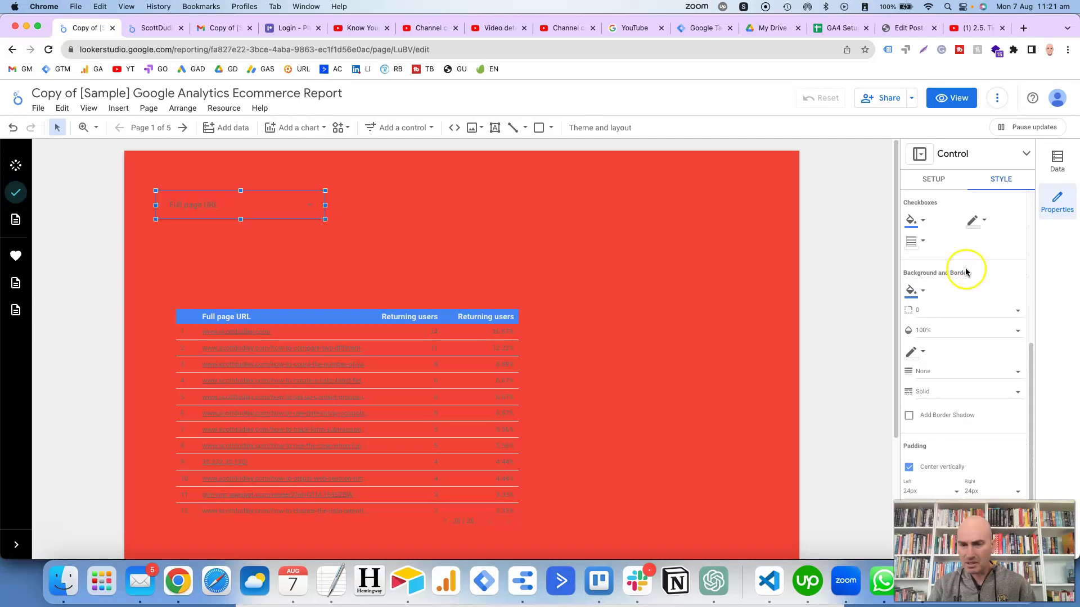
{"action": "left_click", "coordinate": [923, 289]}
{"action": "left_click", "coordinate": [887, 317]}
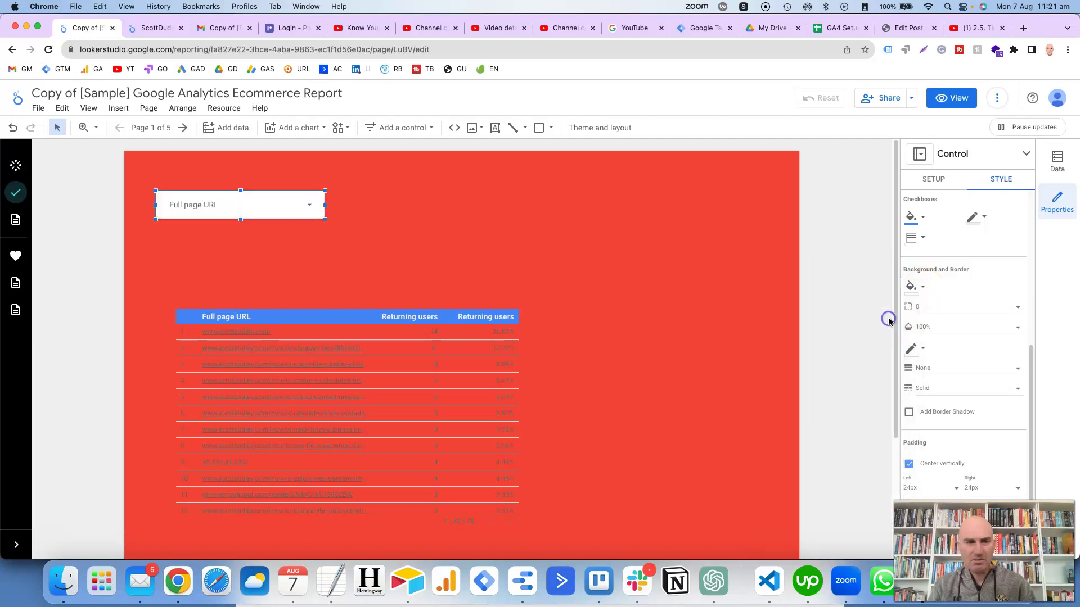
{"action": "left_click", "coordinate": [915, 287]}
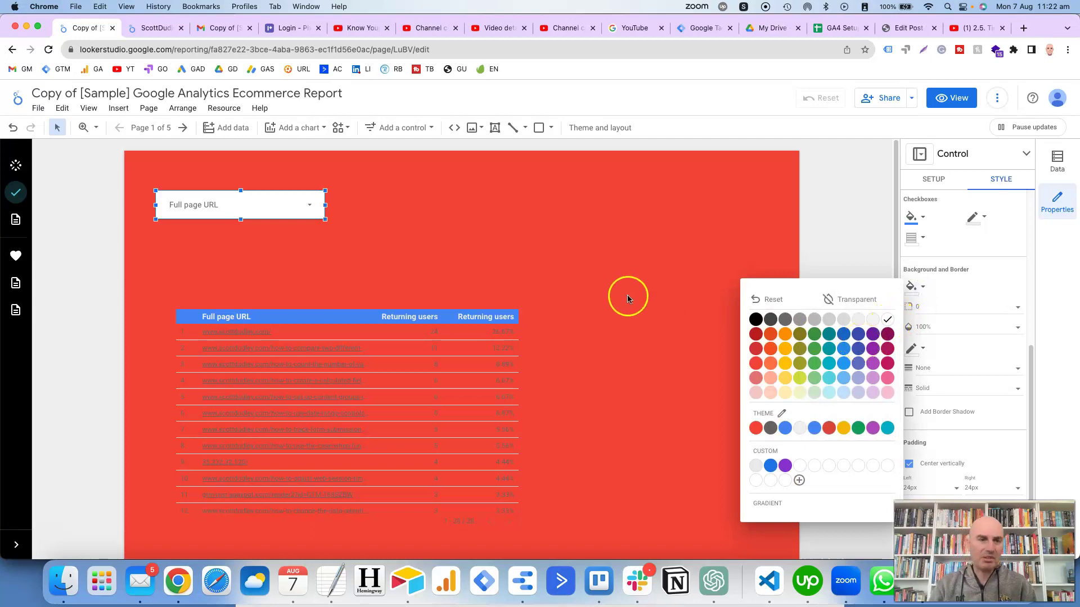
{"action": "left_click", "coordinate": [410, 256]}
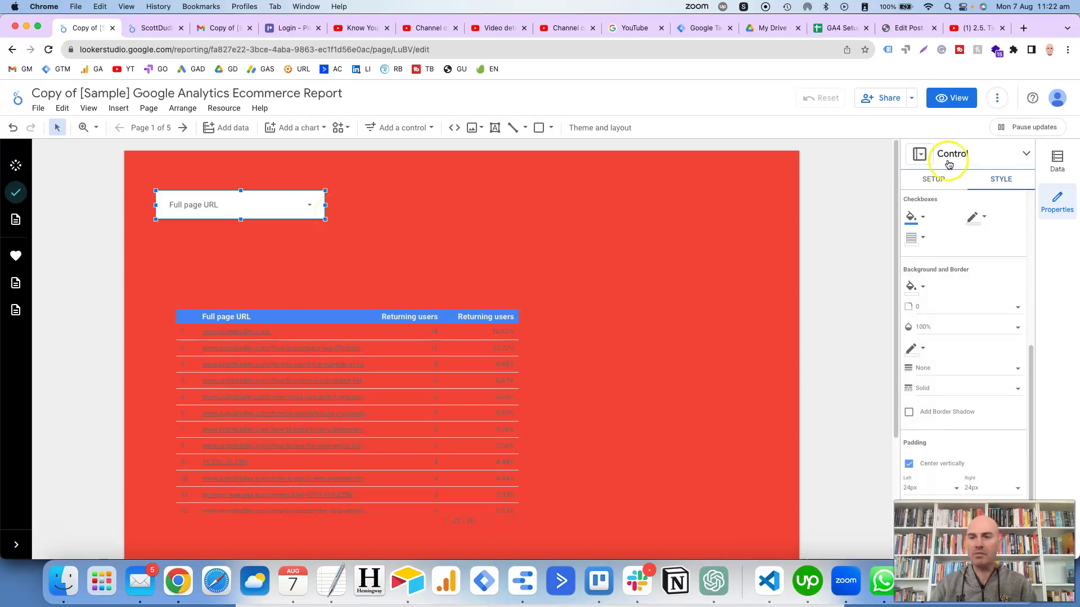
{"action": "left_click", "coordinate": [1025, 158]}
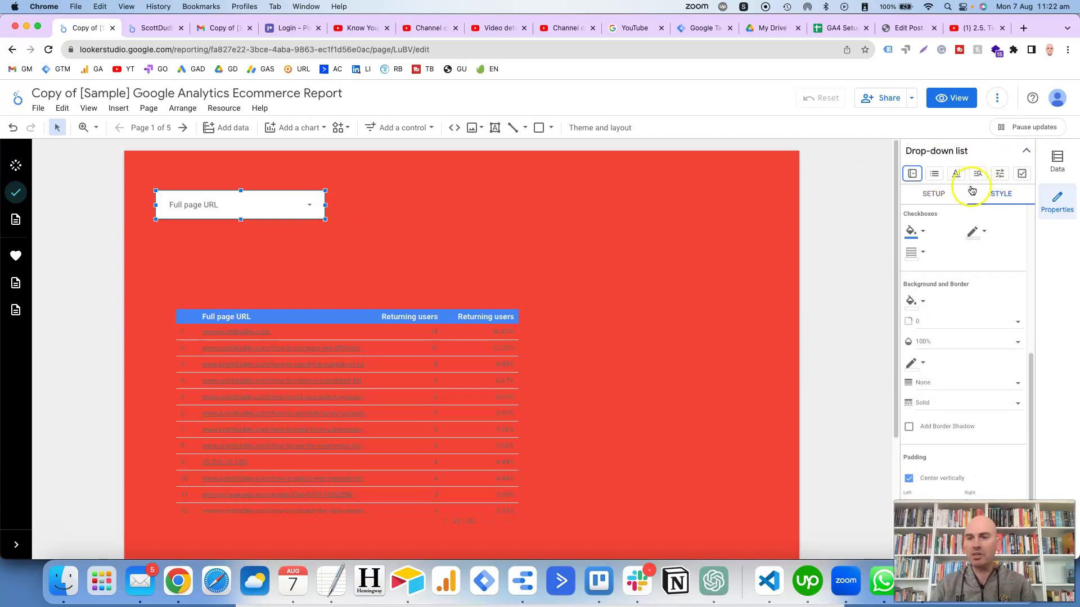
{"action": "left_click", "coordinate": [934, 175]}
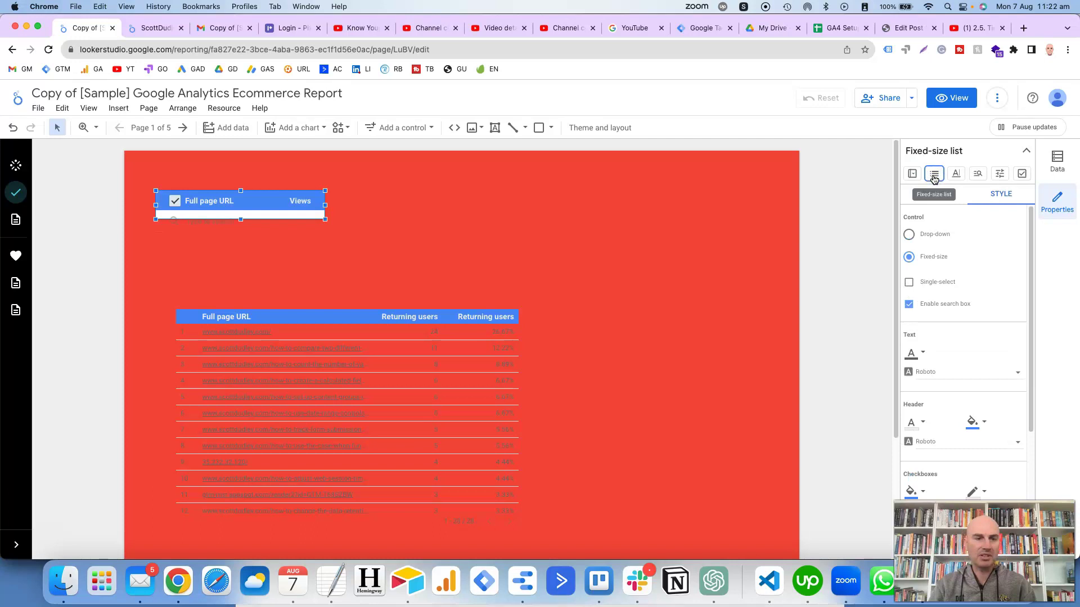
{"action": "left_click", "coordinate": [954, 174]}
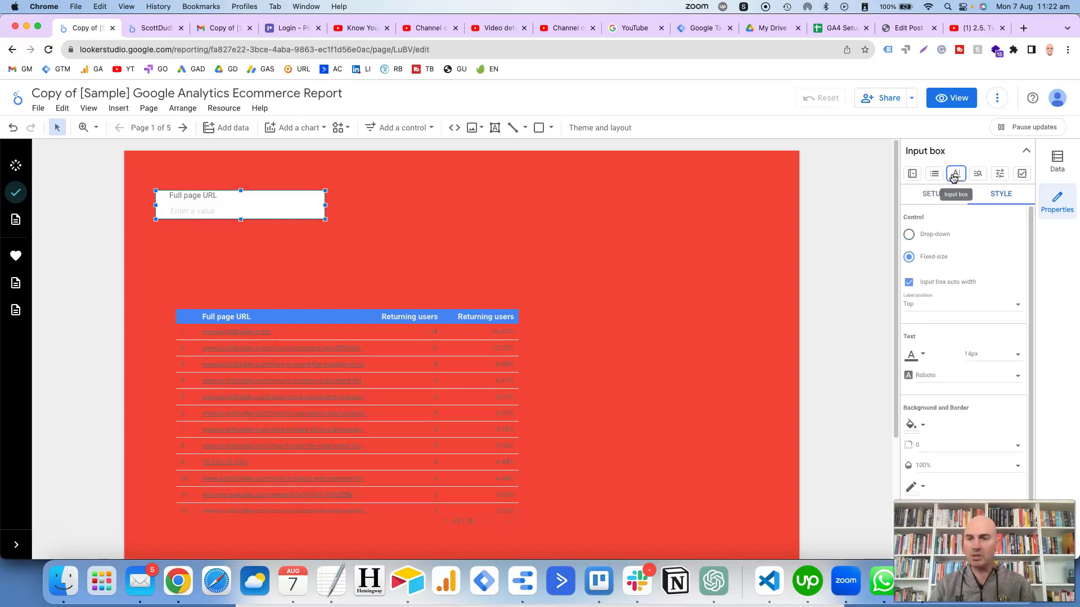
{"action": "left_click", "coordinate": [979, 175]}
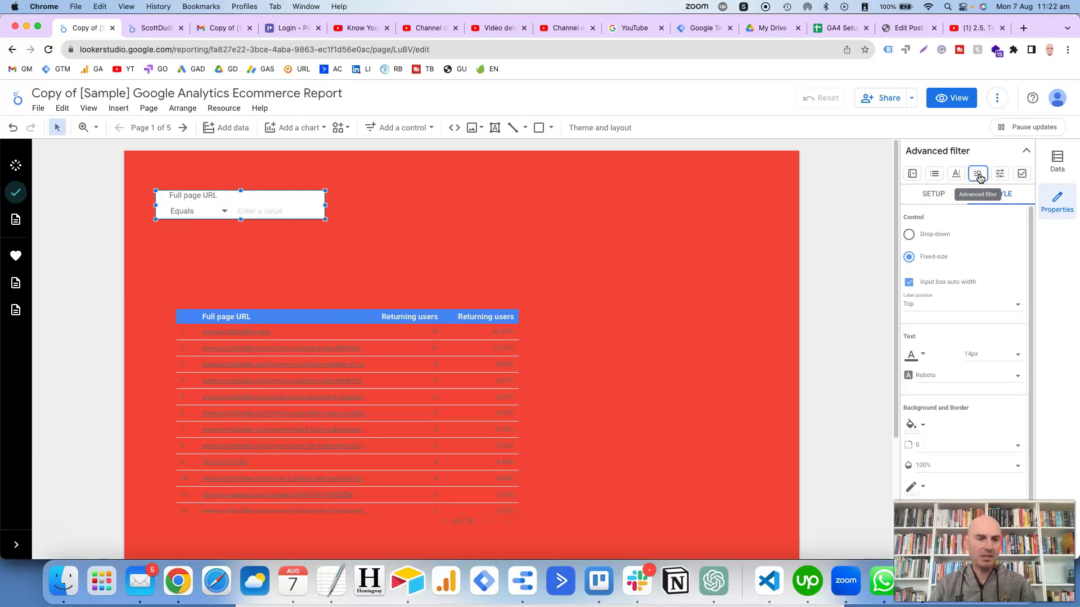
{"action": "left_click", "coordinate": [999, 179]}
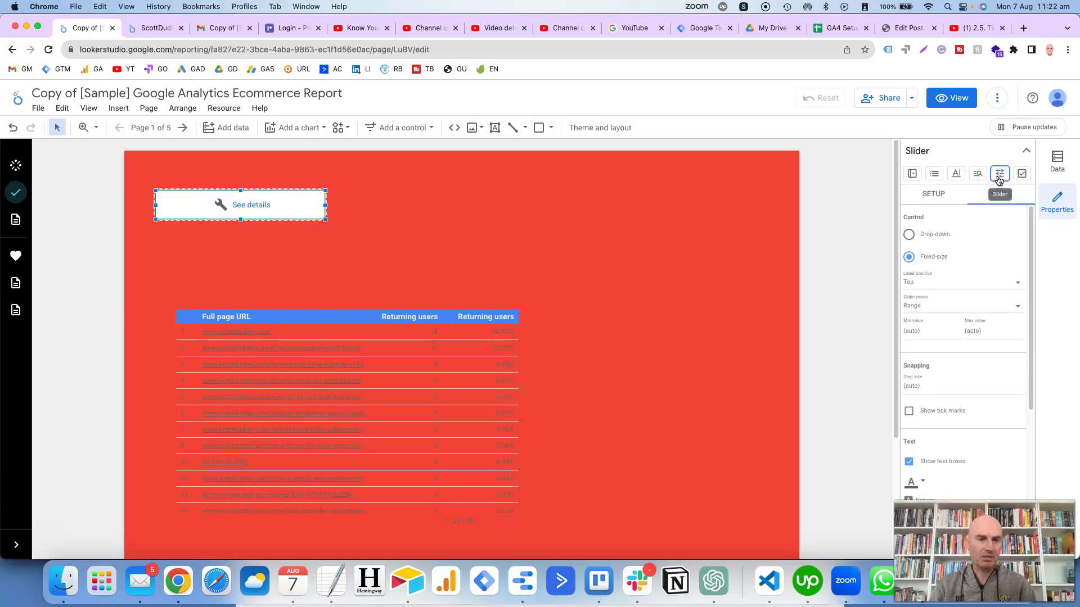
{"action": "left_click", "coordinate": [1021, 177]}
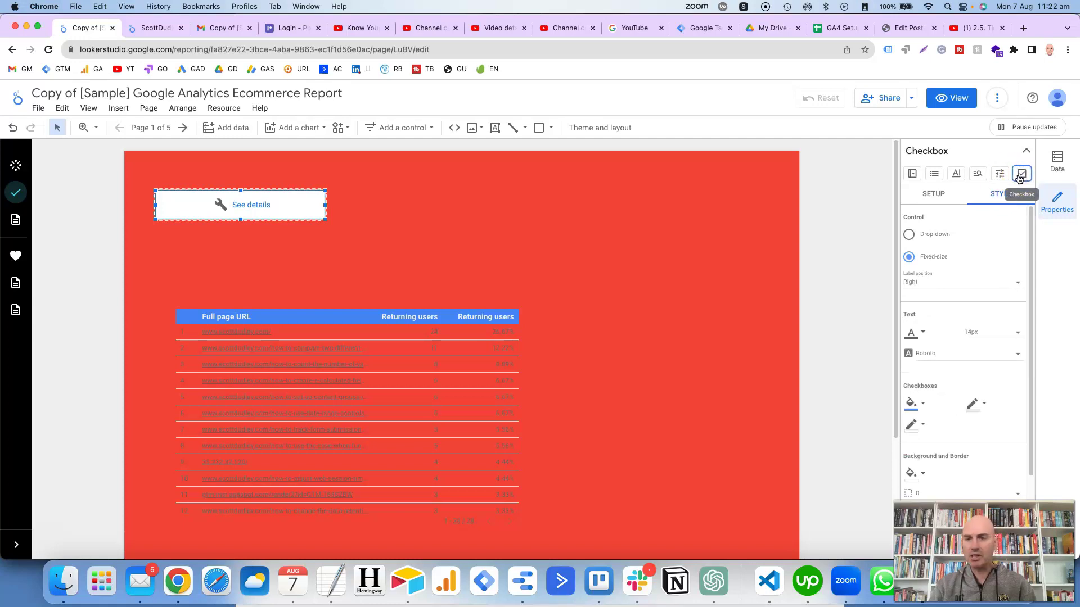
{"action": "left_click", "coordinate": [913, 181]}
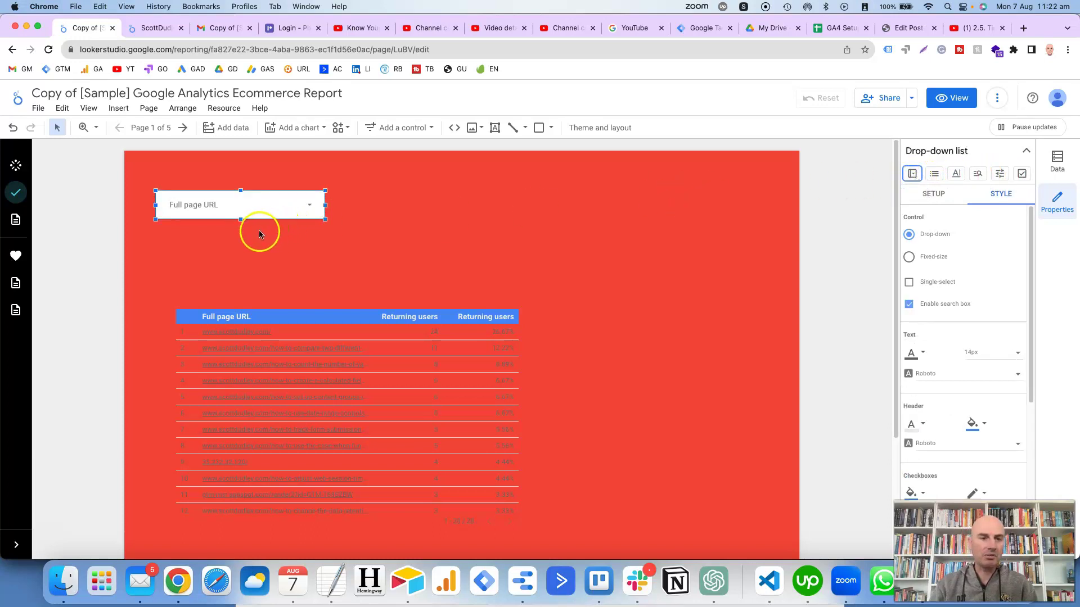
Narrow the drop-down and duplicate it, placing the copy to its right
{"action": "left_click_drag", "start_coordinate": [325, 206], "coordinate": [274, 211]}
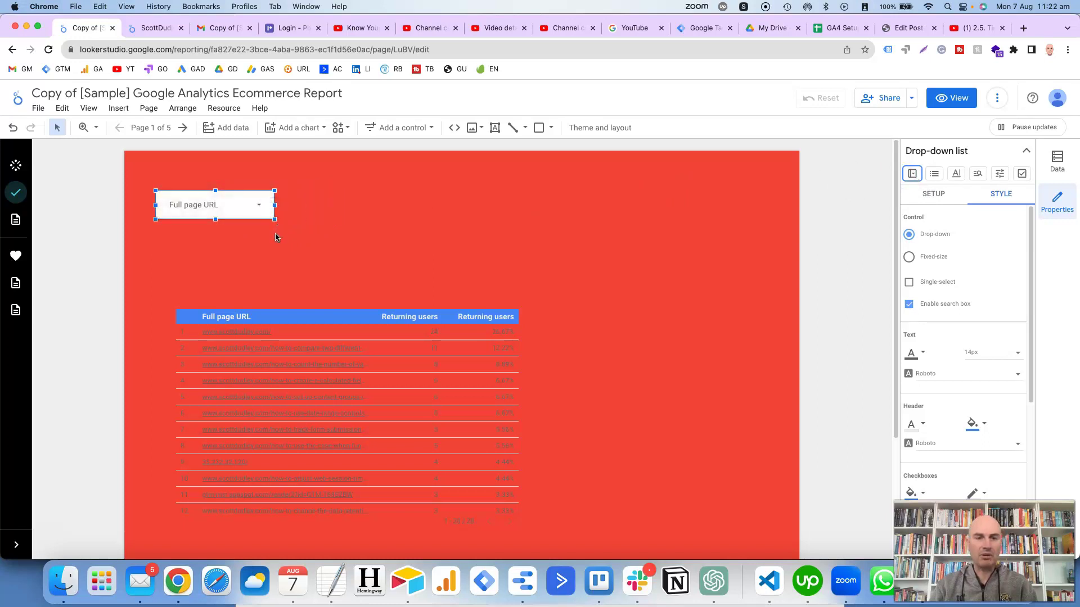
{"action": "right_click", "coordinate": [241, 206]}
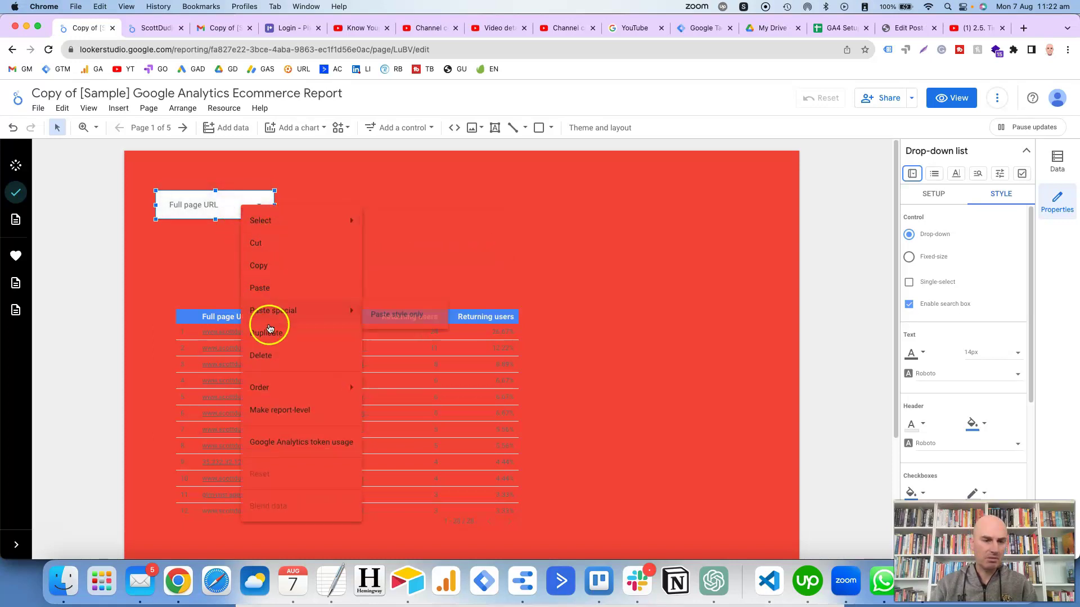
{"action": "left_click", "coordinate": [269, 332]}
{"action": "left_click_drag", "start_coordinate": [234, 217], "coordinate": [361, 209]}
Duplicate twice more to line up four drop-downs, then select all four
{"action": "right_click", "coordinate": [361, 208]}
{"action": "left_click", "coordinate": [400, 332]}
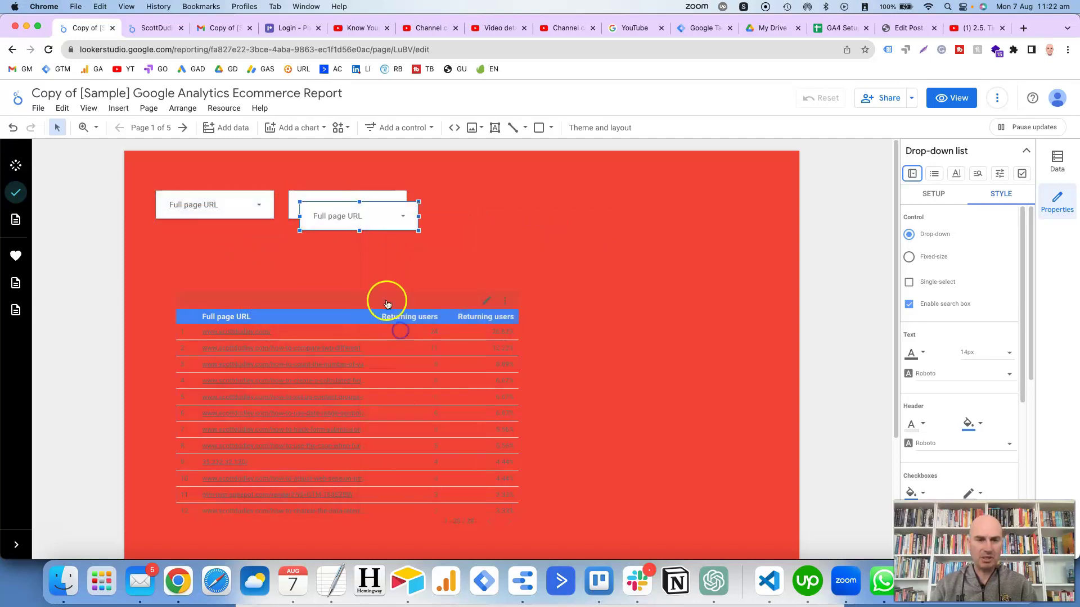
{"action": "left_click_drag", "start_coordinate": [349, 217], "coordinate": [473, 205]}
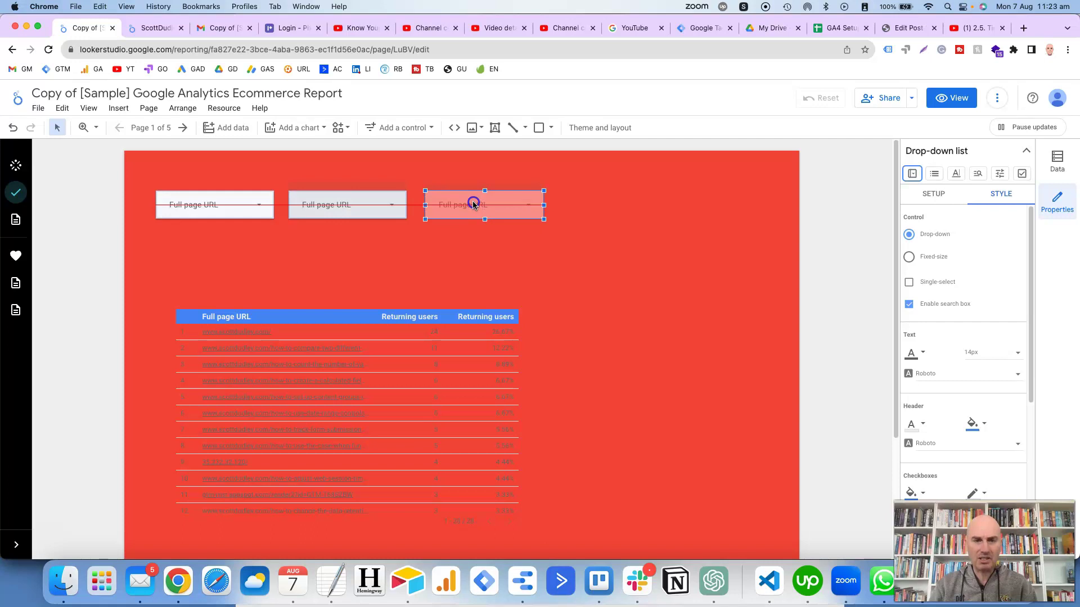
{"action": "left_click_drag", "start_coordinate": [473, 204], "coordinate": [473, 205]}
{"action": "right_click", "coordinate": [473, 204]}
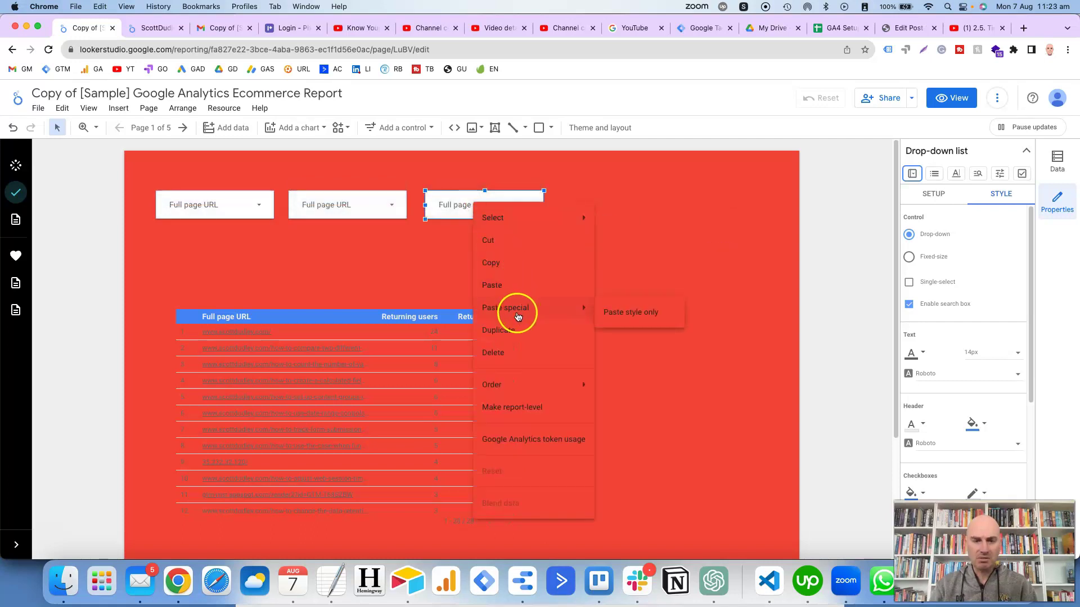
{"action": "left_click", "coordinate": [521, 331]}
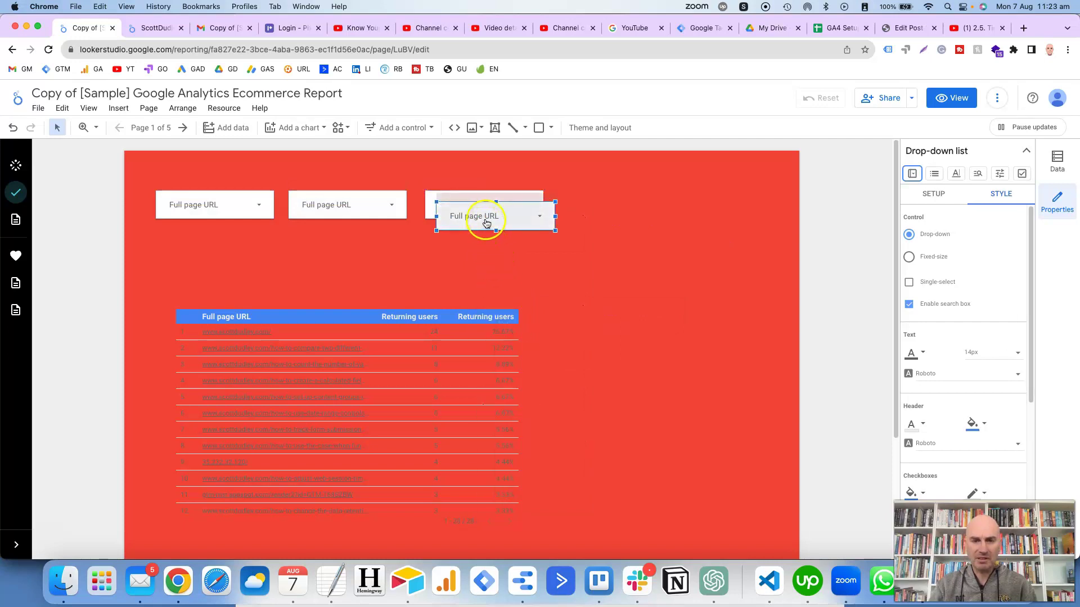
{"action": "left_click_drag", "start_coordinate": [482, 217], "coordinate": [614, 211]}
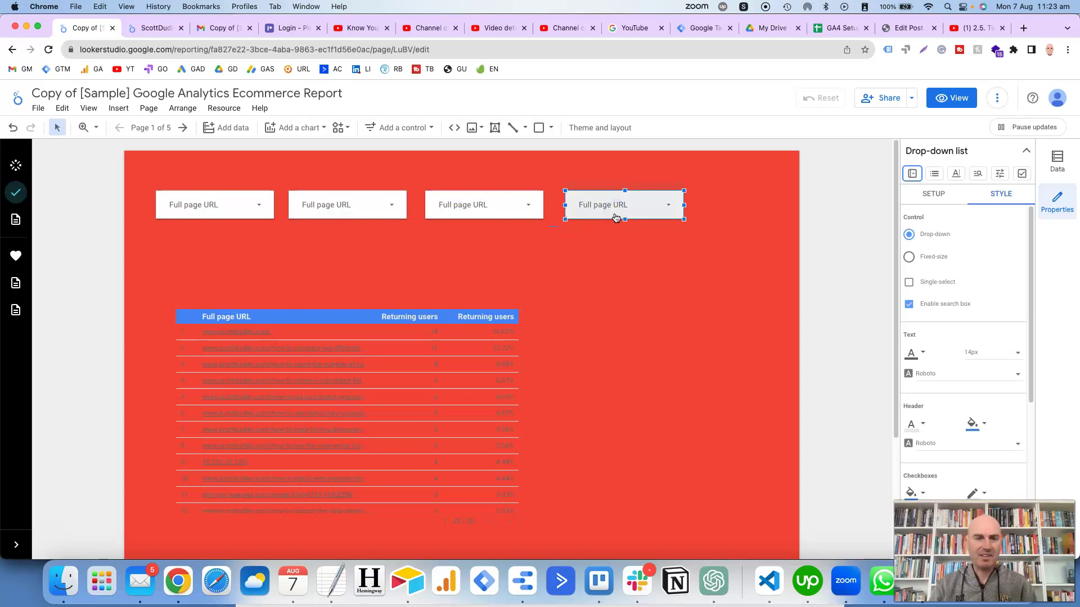
{"action": "left_click_drag", "start_coordinate": [211, 180], "coordinate": [613, 228]}
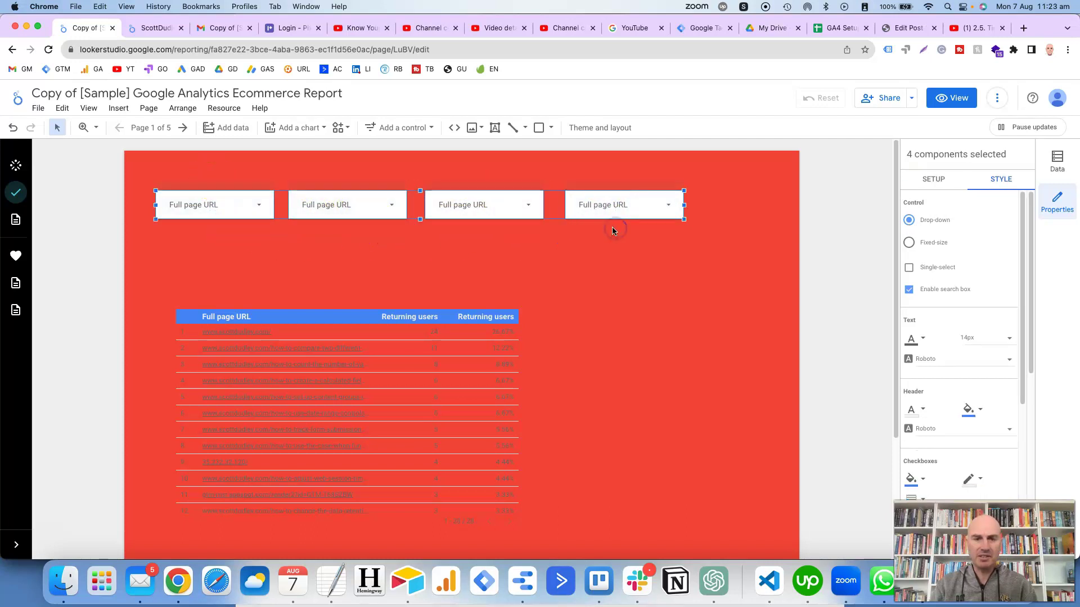
Distribute the four drop-downs horizontally and nudge the whole row slightly left
{"action": "left_click", "coordinate": [187, 109]}
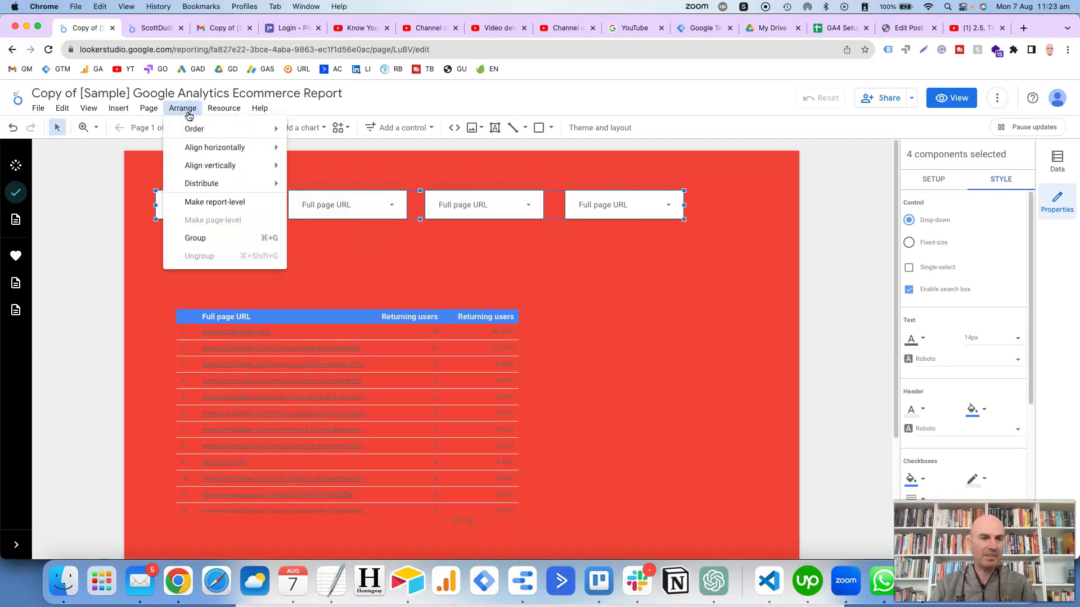
{"action": "mouse_move", "coordinate": [201, 154]}
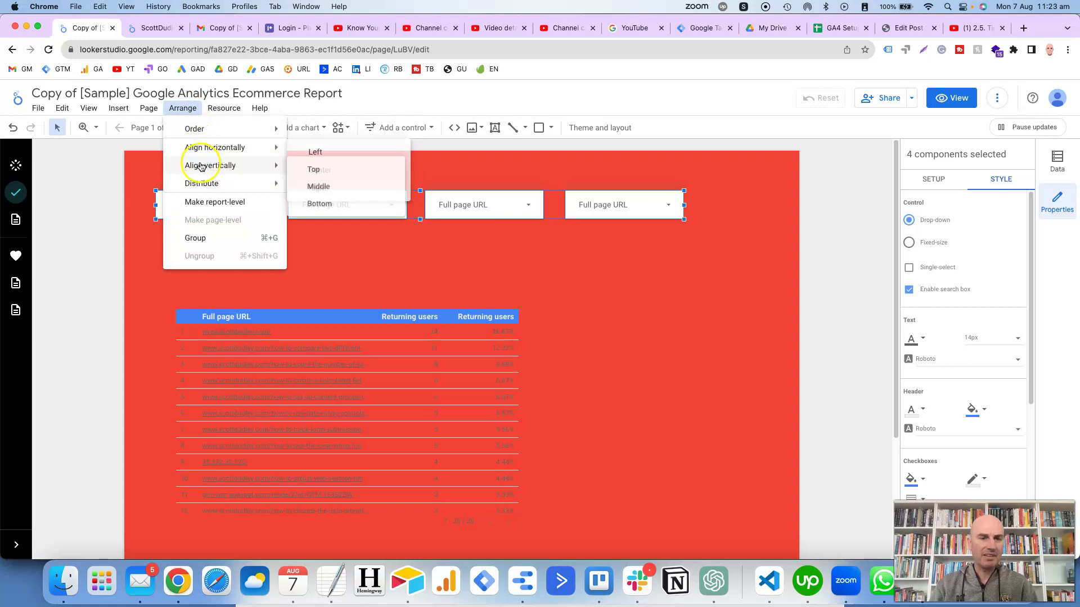
{"action": "mouse_move", "coordinate": [211, 183]}
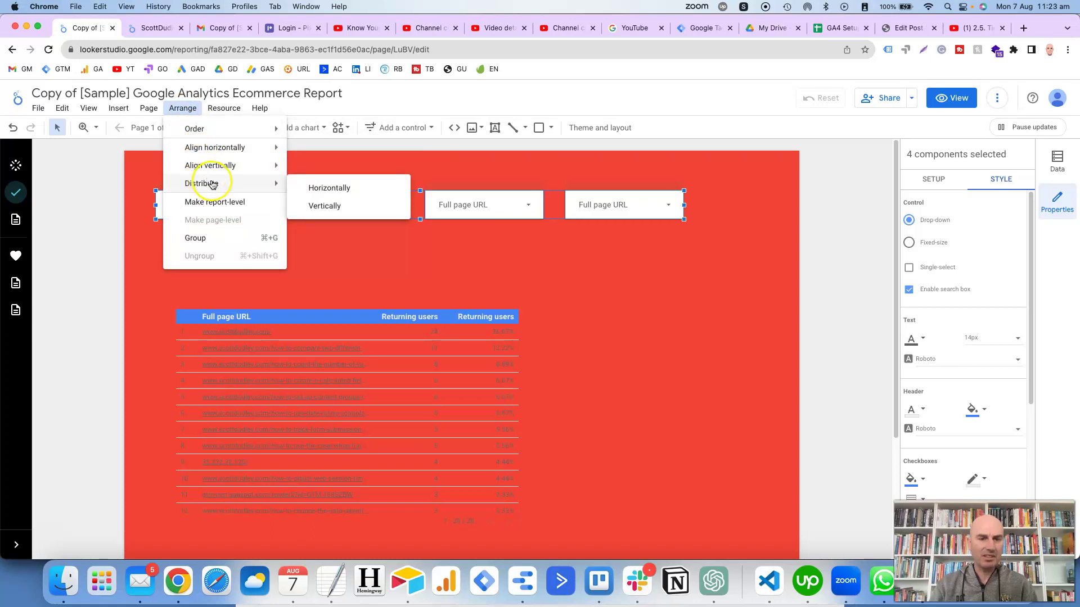
{"action": "left_click", "coordinate": [313, 194]}
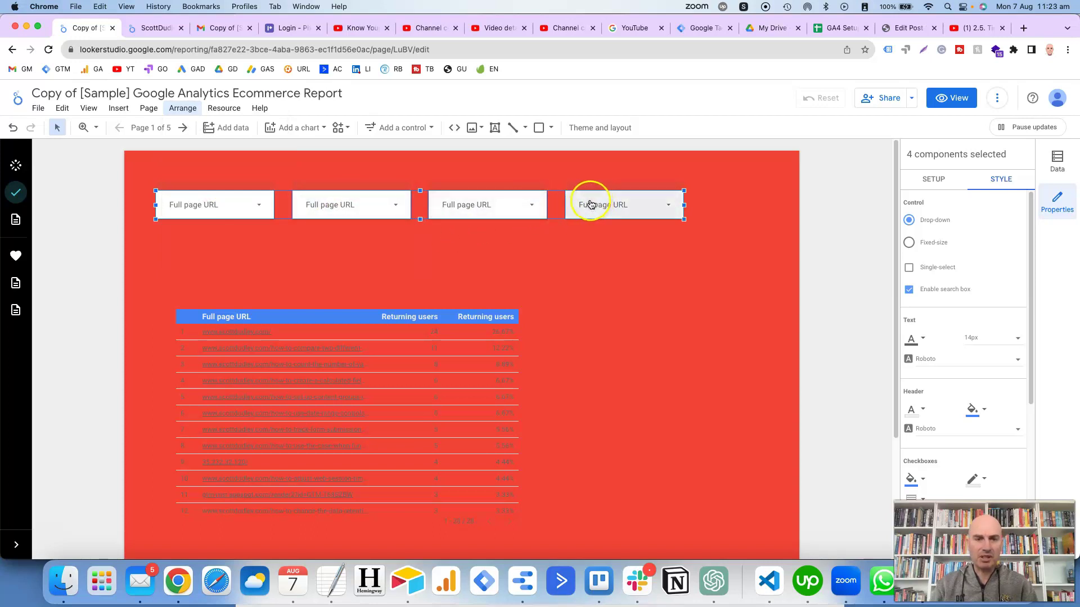
{"action": "left_click_drag", "start_coordinate": [590, 204], "coordinate": [564, 200]}
{"action": "left_click", "coordinate": [472, 176]}
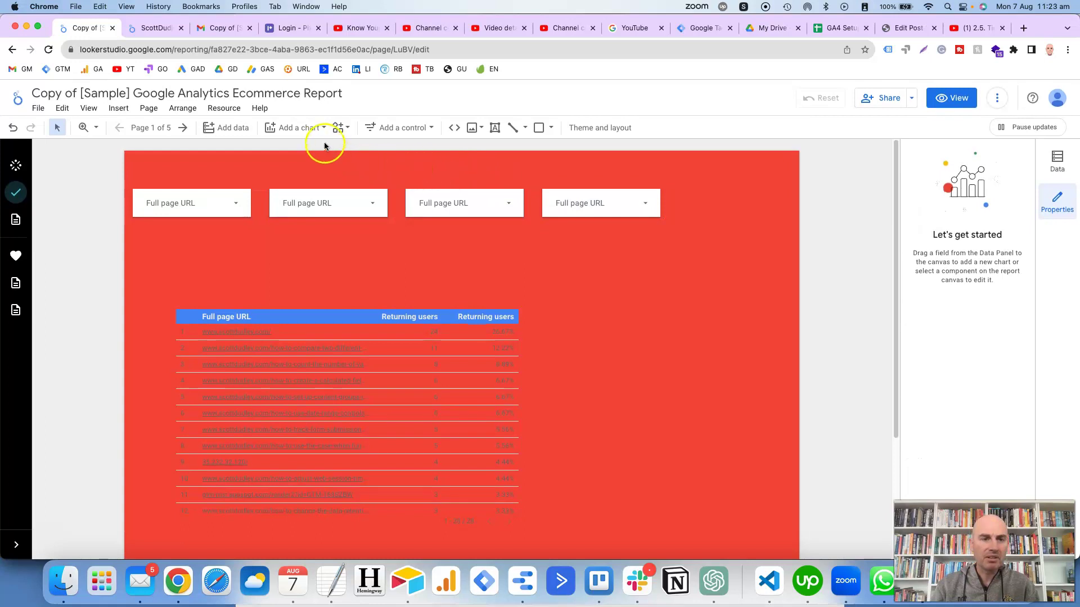
Place a date range control at the row's right end and narrow the four URL drop-downs
{"action": "left_click", "coordinate": [399, 131]}
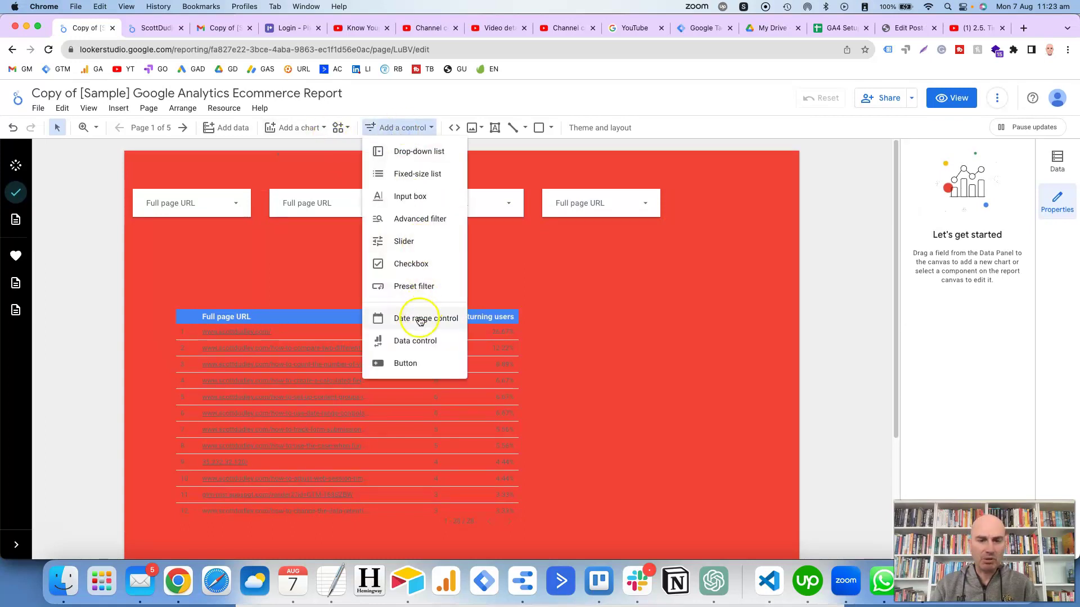
{"action": "left_click", "coordinate": [414, 328]}
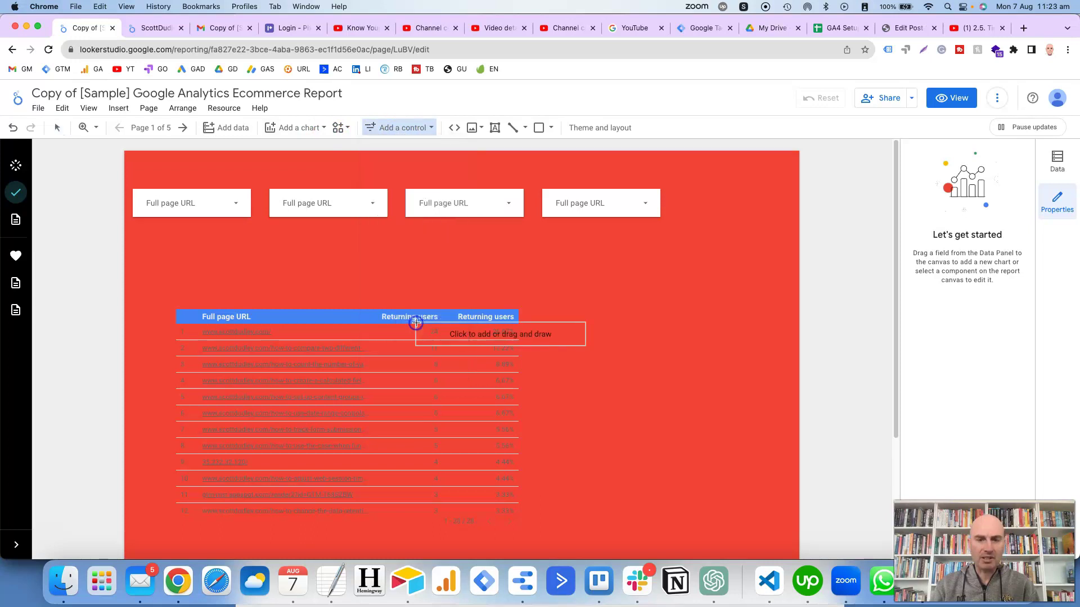
{"action": "left_click", "coordinate": [628, 189]}
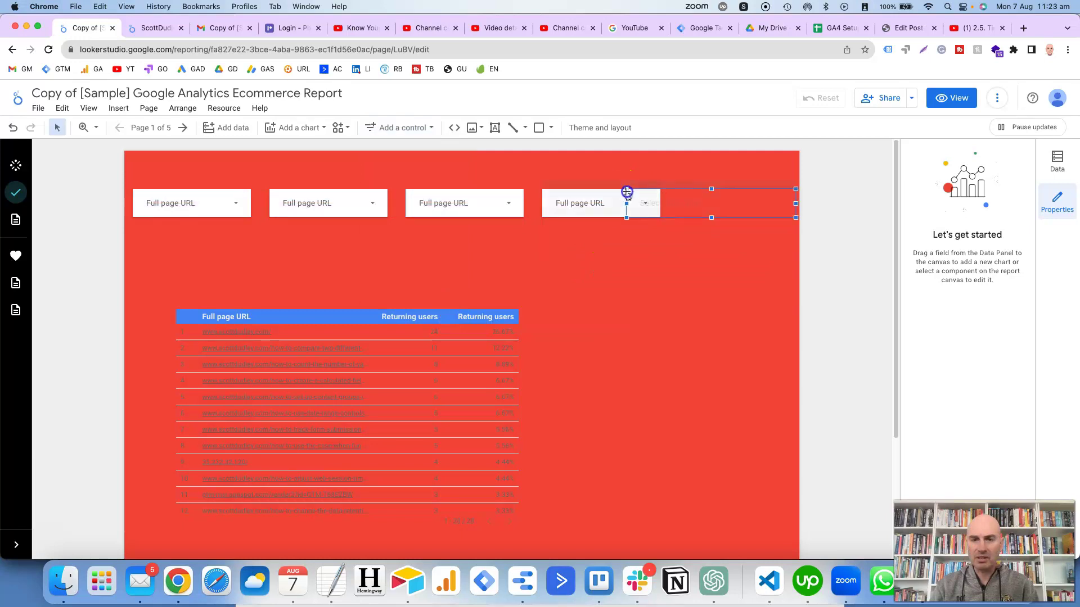
{"action": "left_click_drag", "start_coordinate": [626, 204], "coordinate": [672, 204]}
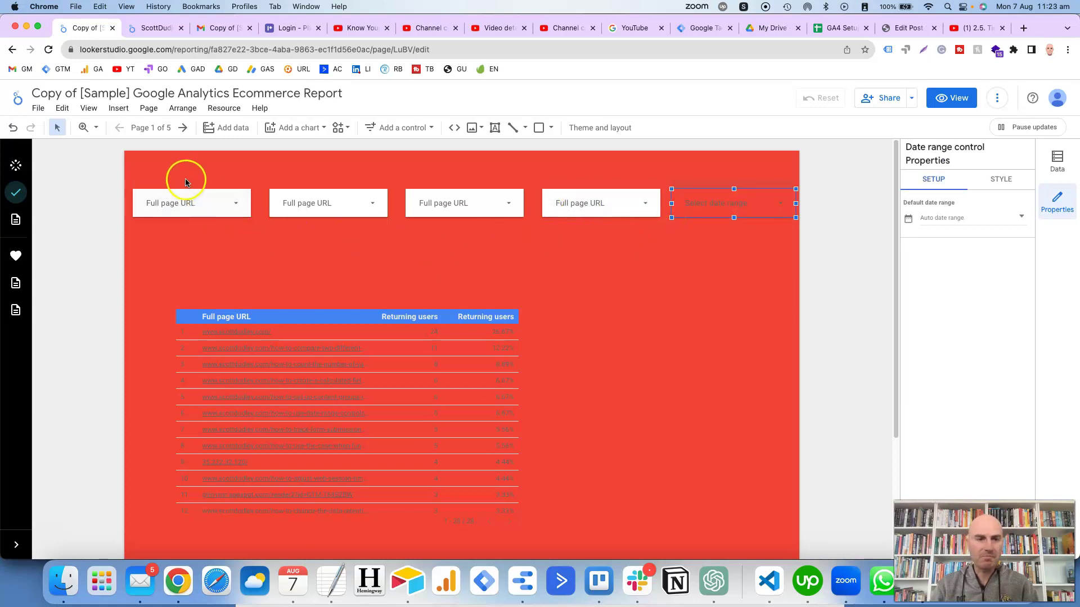
{"action": "left_click_drag", "start_coordinate": [186, 179], "coordinate": [580, 218]}
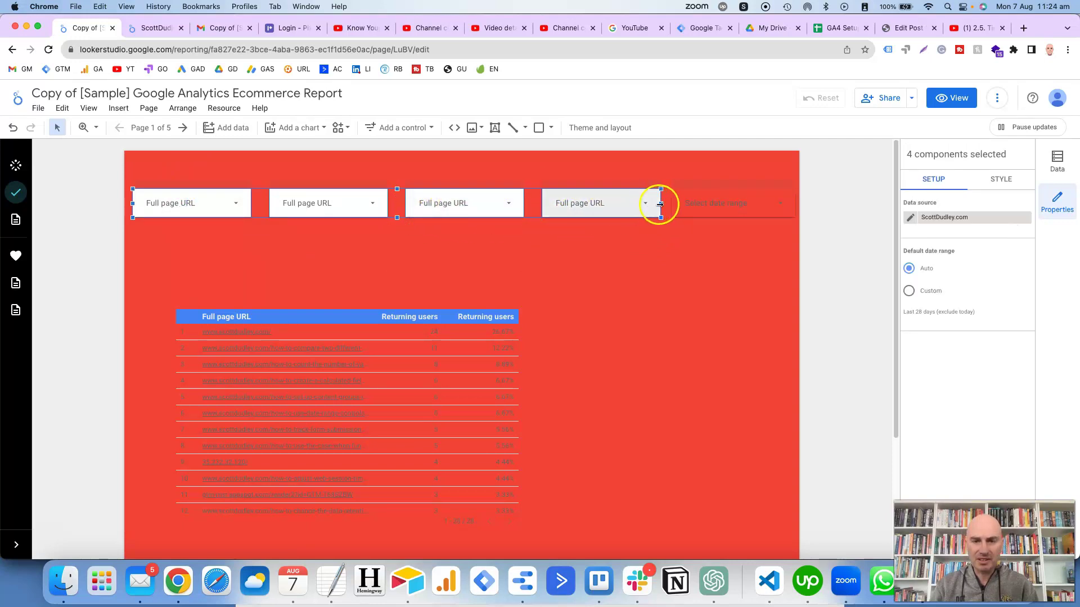
{"action": "left_click_drag", "start_coordinate": [662, 204], "coordinate": [603, 214]}
Copy the fourth URL drop-down control
{"action": "left_click", "coordinate": [600, 246]}
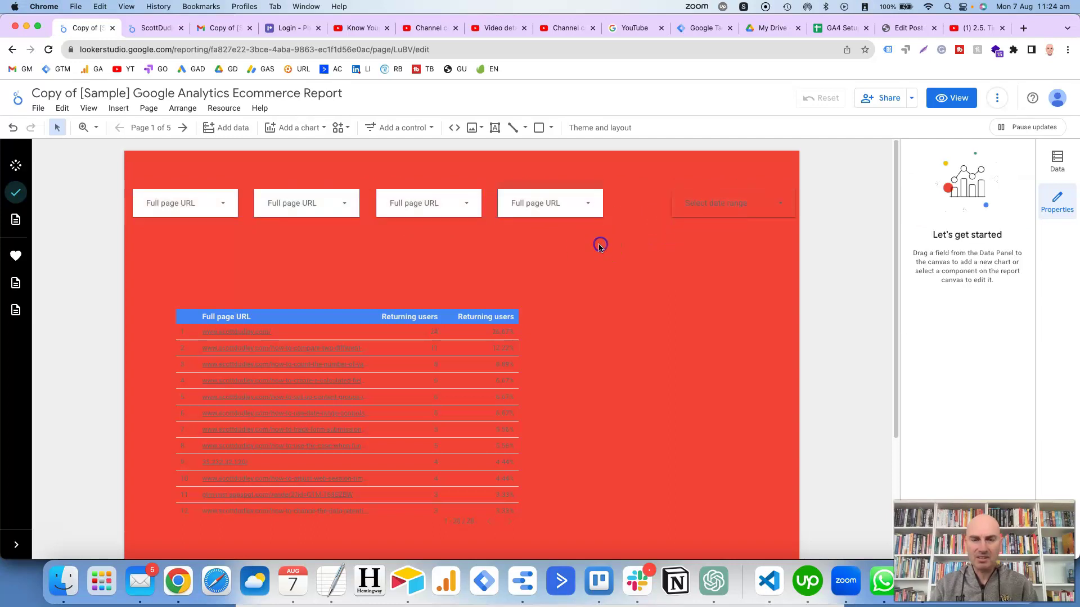
{"action": "left_click", "coordinate": [554, 220]}
{"action": "left_click", "coordinate": [550, 208]}
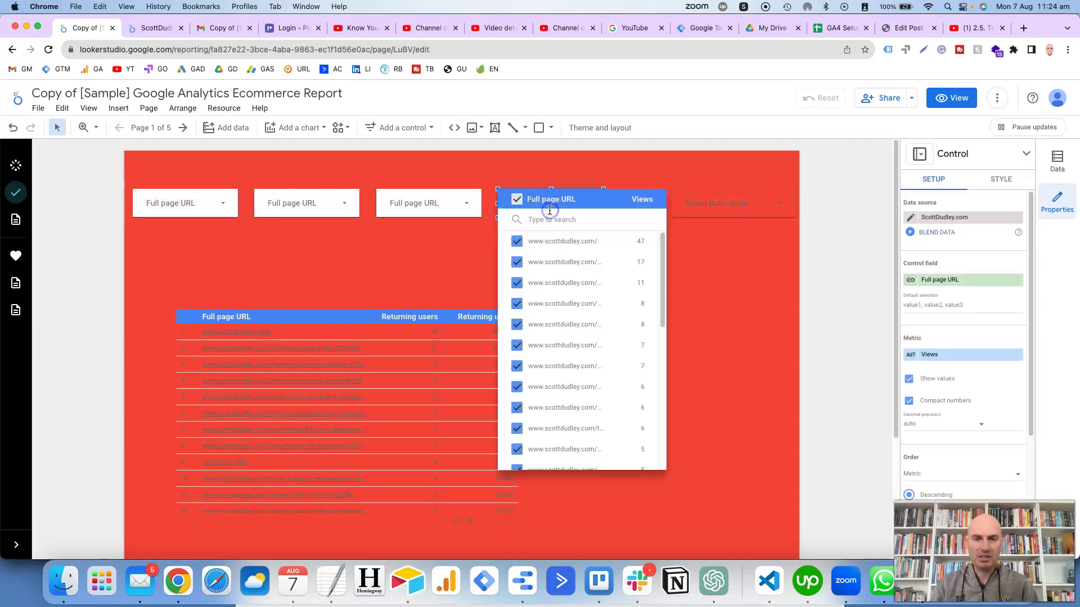
{"action": "left_click", "coordinate": [550, 175]}
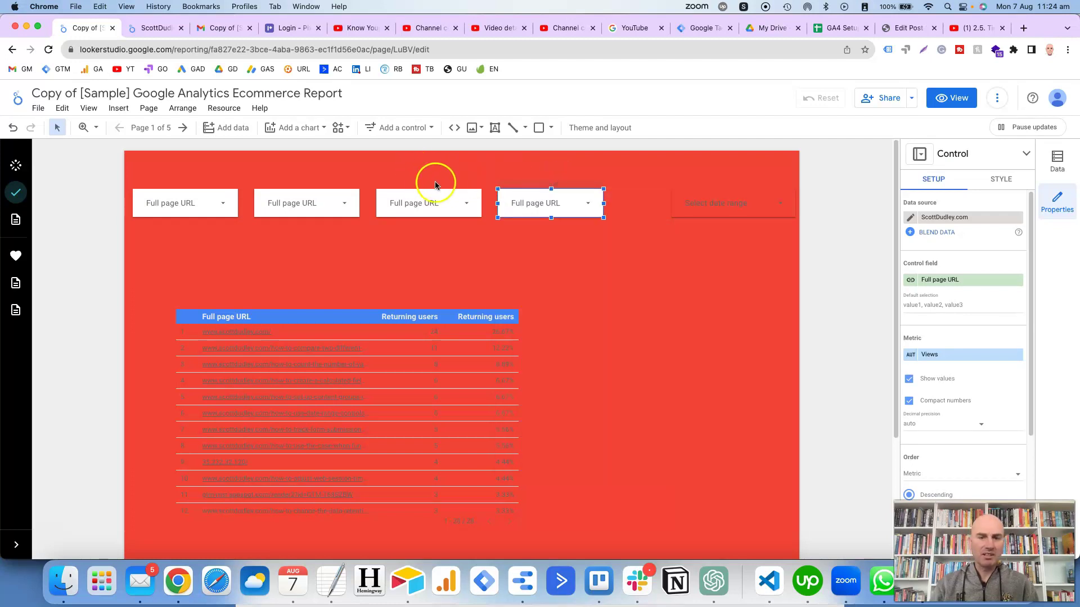
{"action": "right_click", "coordinate": [518, 199]}
{"action": "mouse_move", "coordinate": [525, 221]}
{"action": "left_click", "coordinate": [536, 259]}
Paste only the drop-down's style onto the date range control
{"action": "left_click", "coordinate": [703, 204]}
{"action": "left_click", "coordinate": [703, 192]}
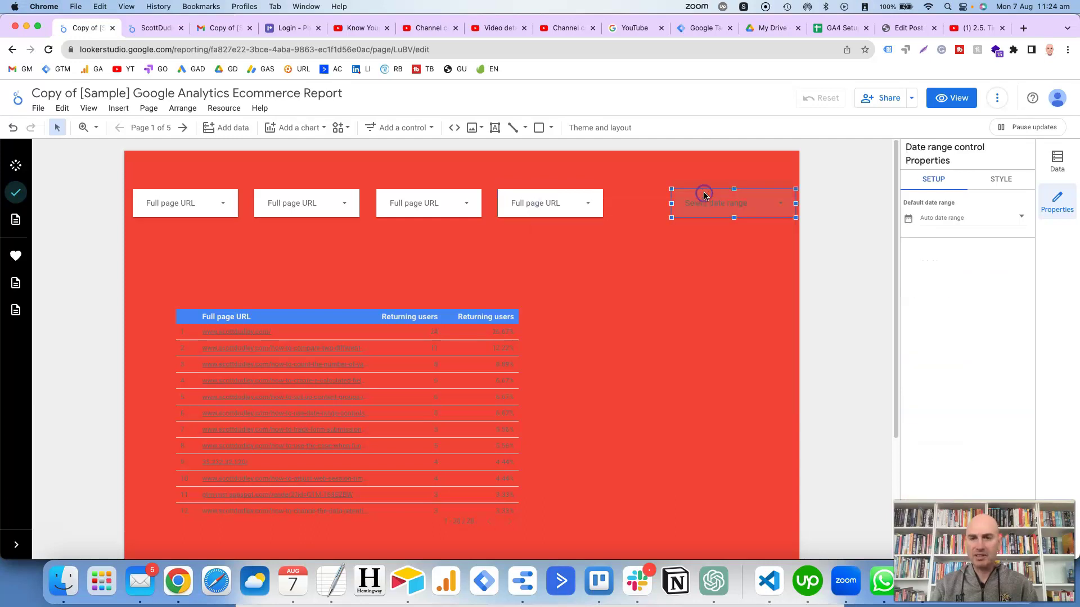
{"action": "right_click", "coordinate": [703, 193]}
{"action": "left_click", "coordinate": [741, 287]}
{"action": "mouse_move", "coordinate": [743, 298]}
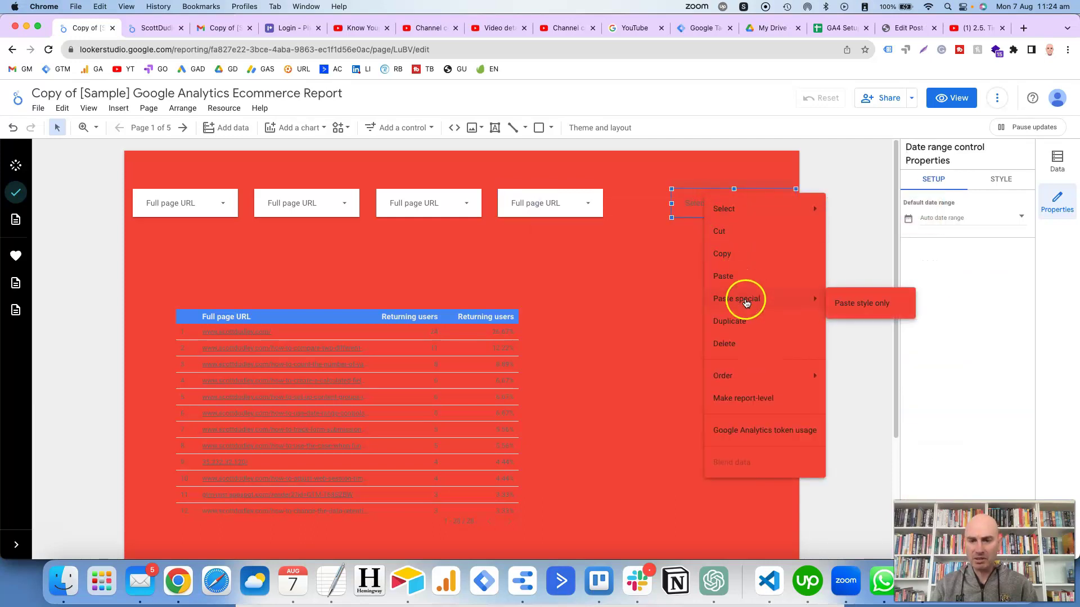
{"action": "left_click", "coordinate": [860, 299]}
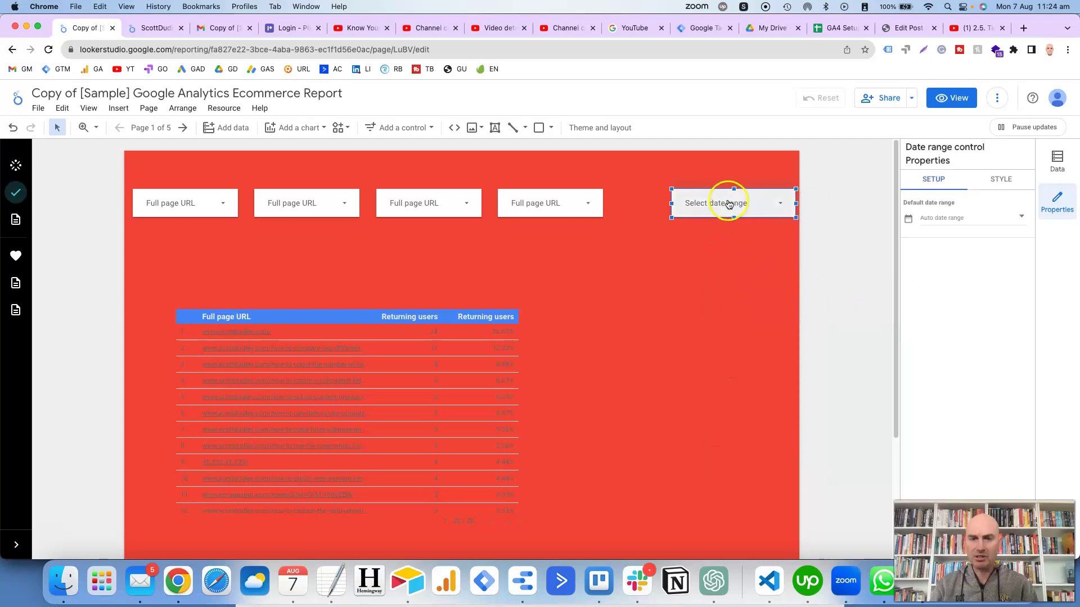
Move the date range control left into line and widen it to end the row
{"action": "left_click_drag", "start_coordinate": [725, 203], "coordinate": [681, 204]}
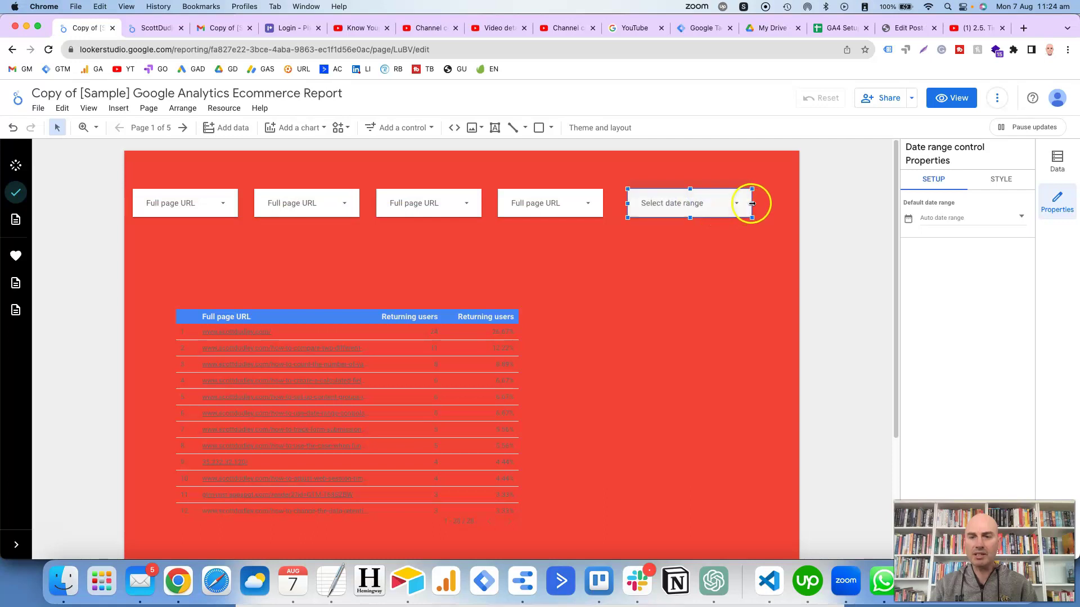
{"action": "left_click_drag", "start_coordinate": [753, 203], "coordinate": [783, 203]}
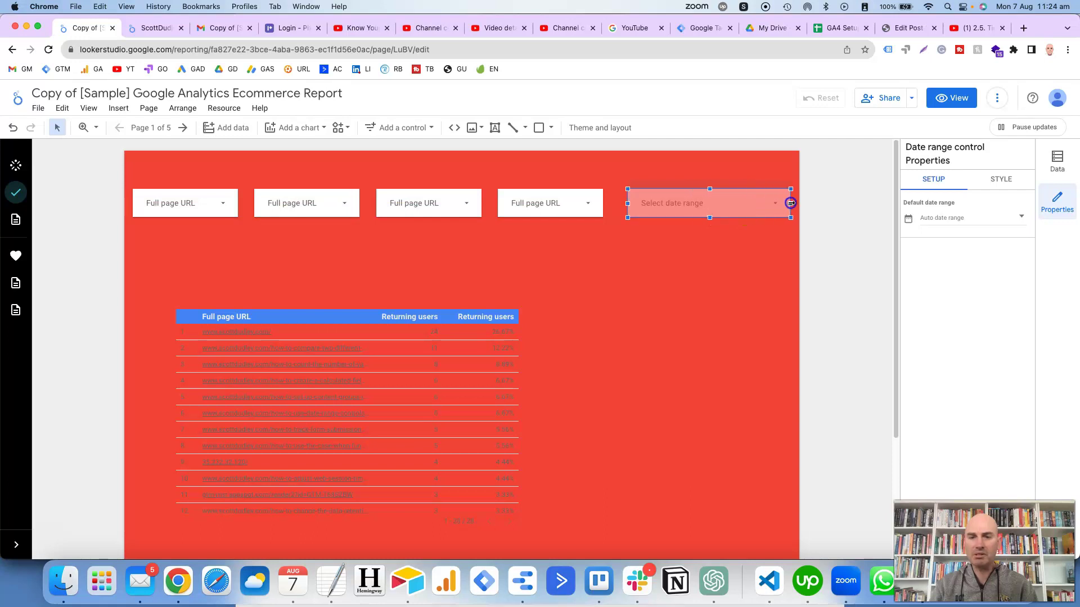
{"action": "left_click_drag", "start_coordinate": [791, 203], "coordinate": [790, 204]}
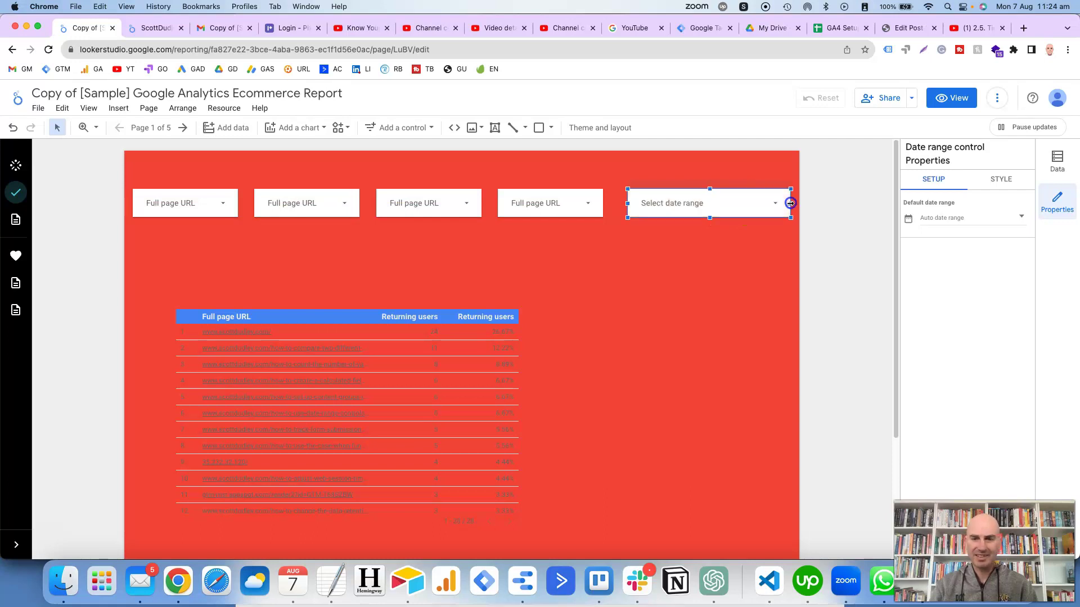
{"action": "left_click", "coordinate": [717, 263]}
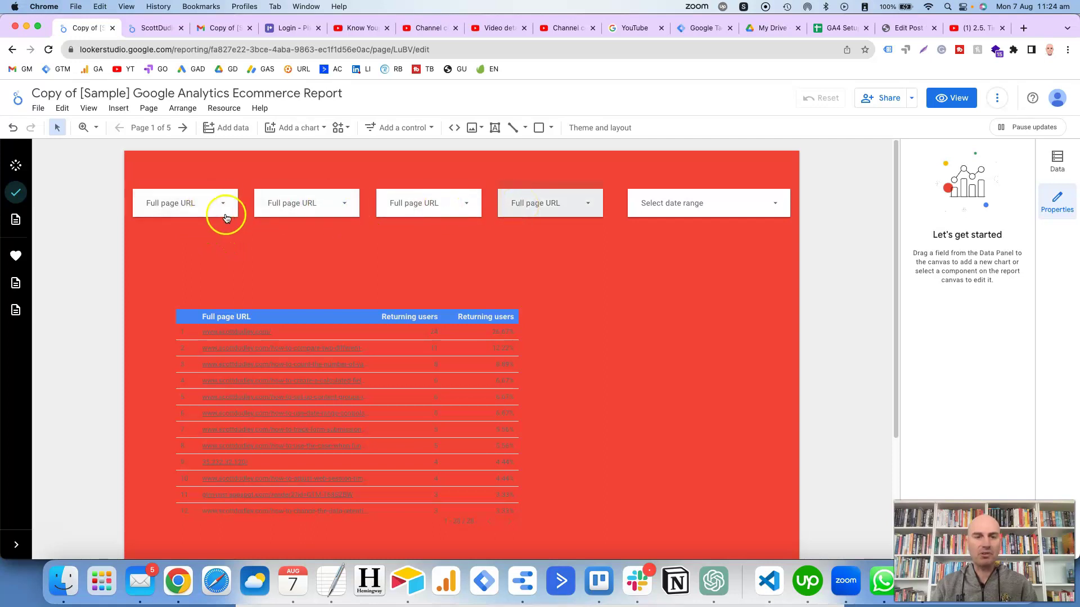
Change the first drop-down's control field from Full page URL to Country
{"action": "left_click", "coordinate": [204, 208]}
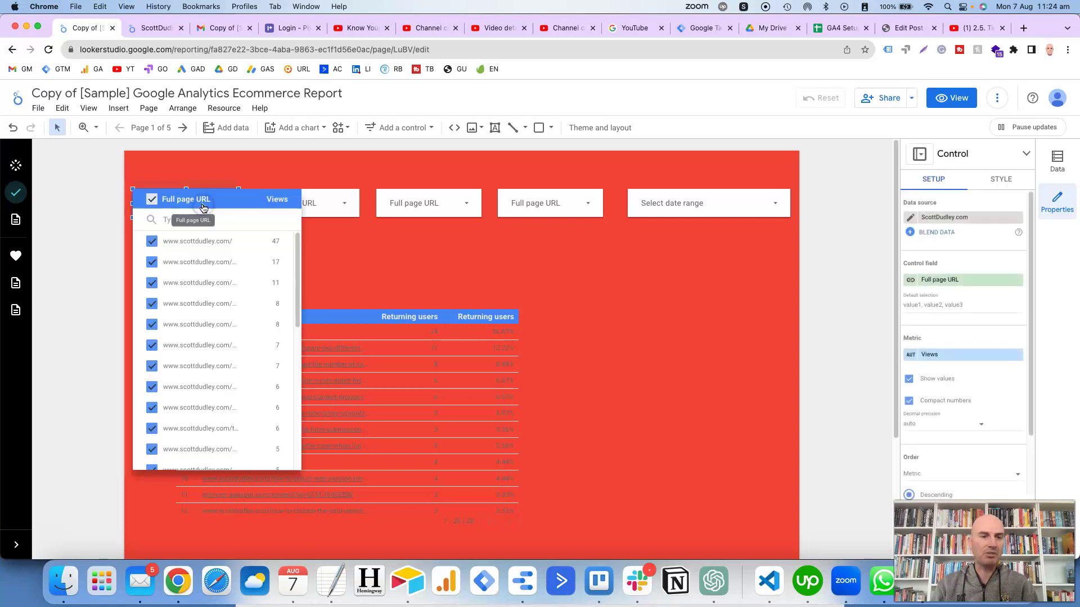
{"action": "left_click", "coordinate": [209, 182]}
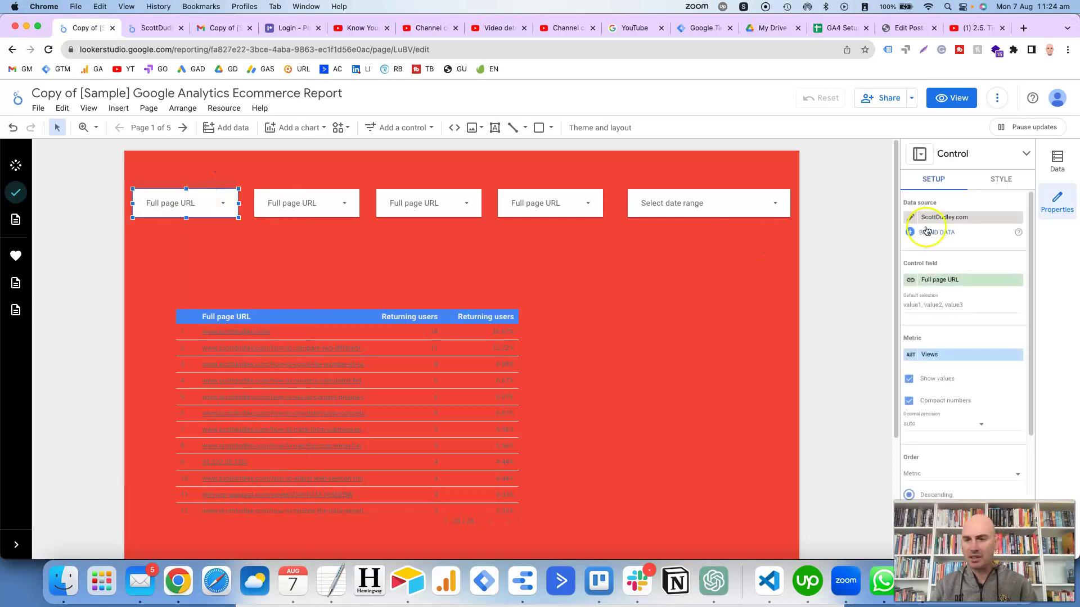
{"action": "left_click", "coordinate": [939, 286]}
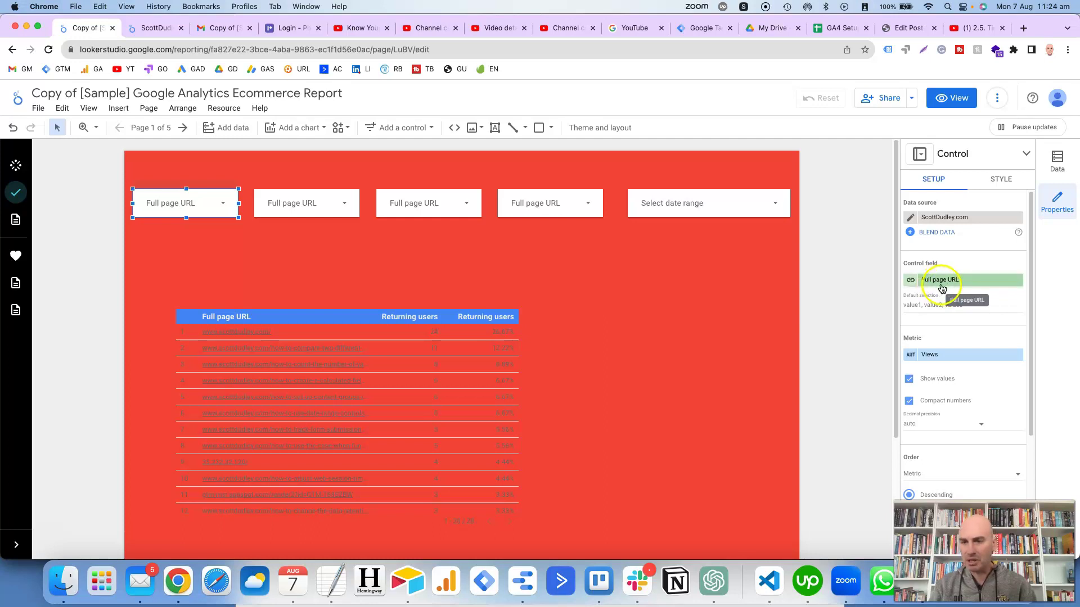
{"action": "scroll", "coordinate": [979, 338], "scroll_direction": "down", "scroll_amount": 2}
{"action": "scroll", "coordinate": [980, 341], "scroll_direction": "down", "scroll_amount": 2}
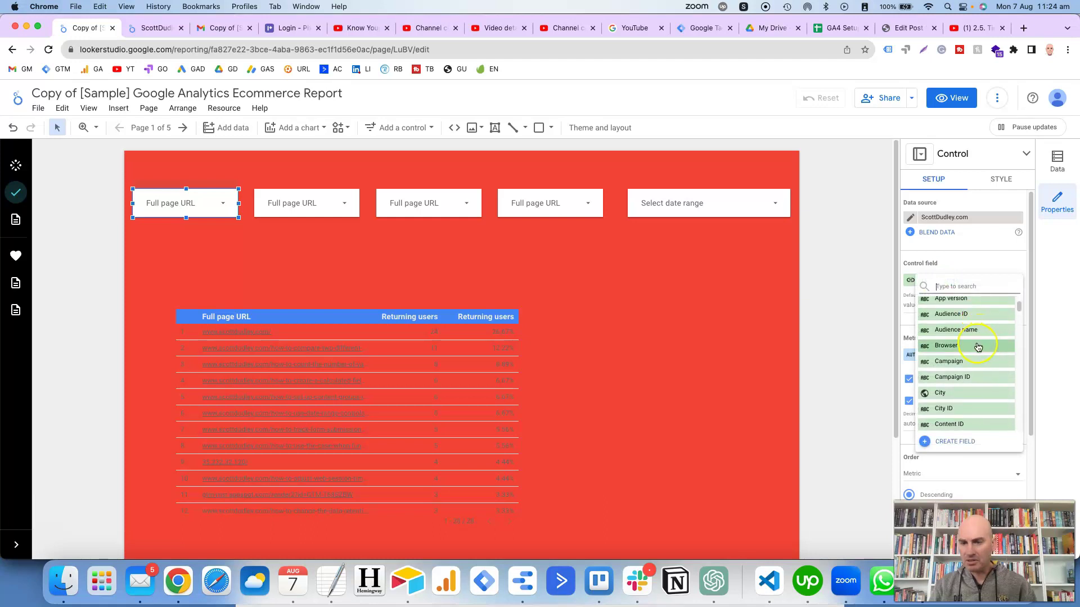
{"action": "scroll", "coordinate": [978, 347], "scroll_direction": "down", "scroll_amount": 2}
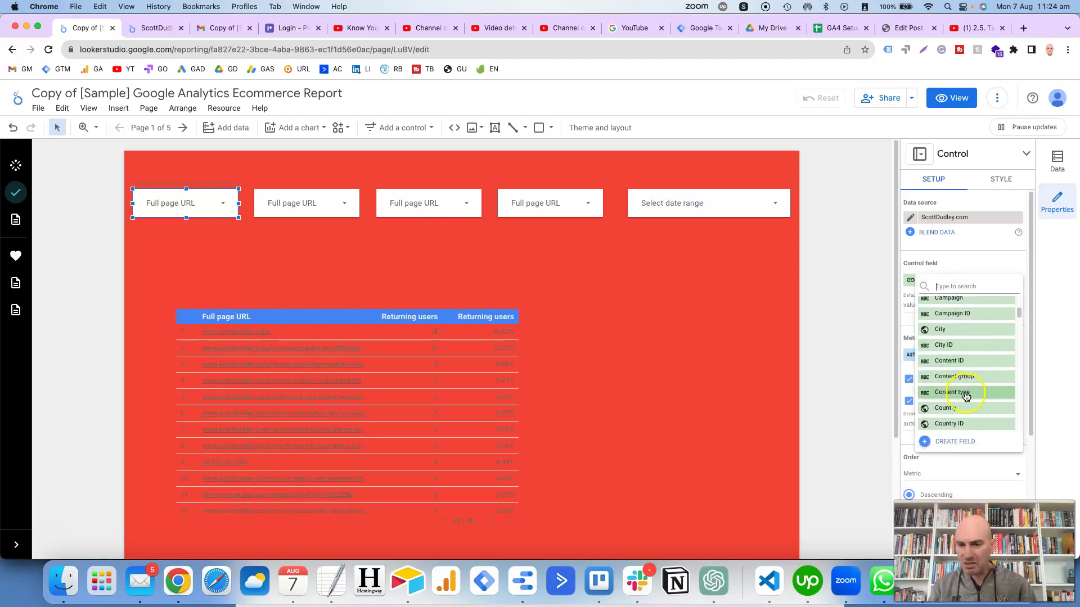
{"action": "left_click", "coordinate": [964, 414]}
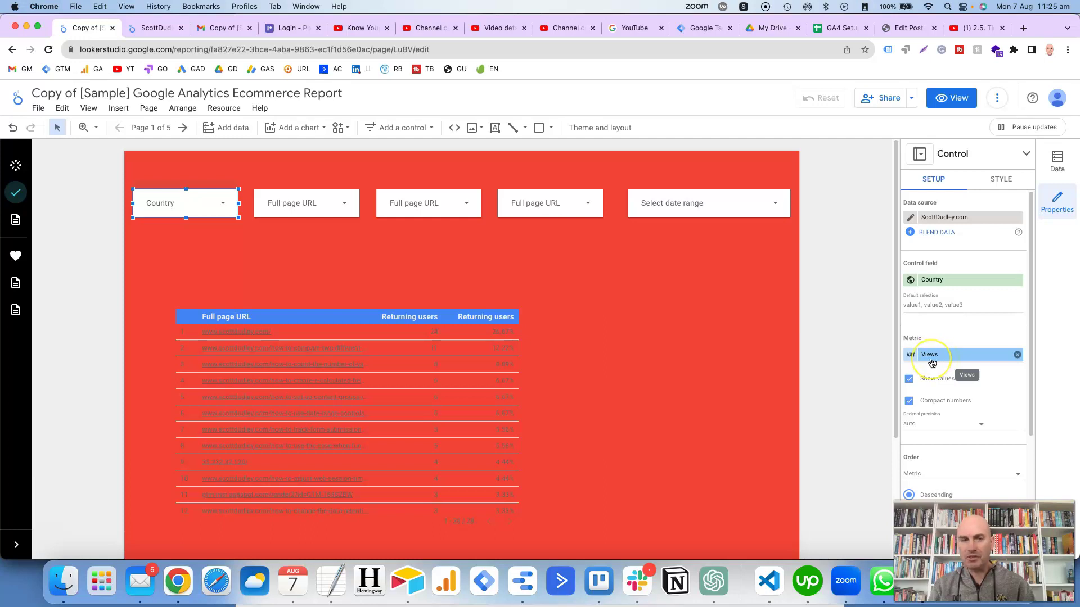
Order the Country drop-down's options by dimension, ascending
{"action": "left_click", "coordinate": [226, 209]}
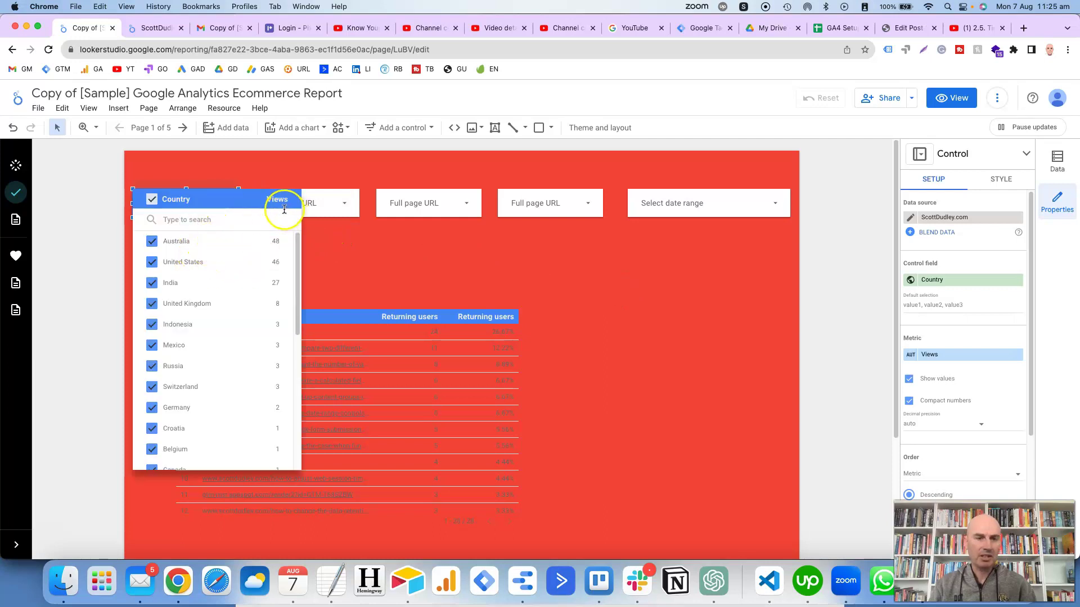
{"action": "mouse_move", "coordinate": [278, 261]}
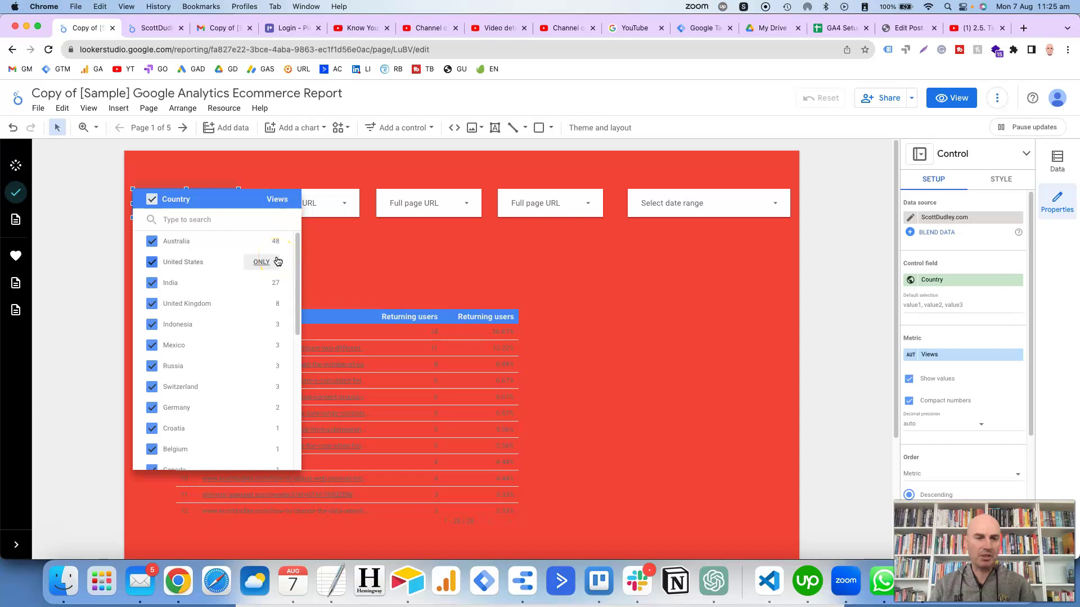
{"action": "scroll", "coordinate": [981, 353], "scroll_direction": "down", "scroll_amount": 1}
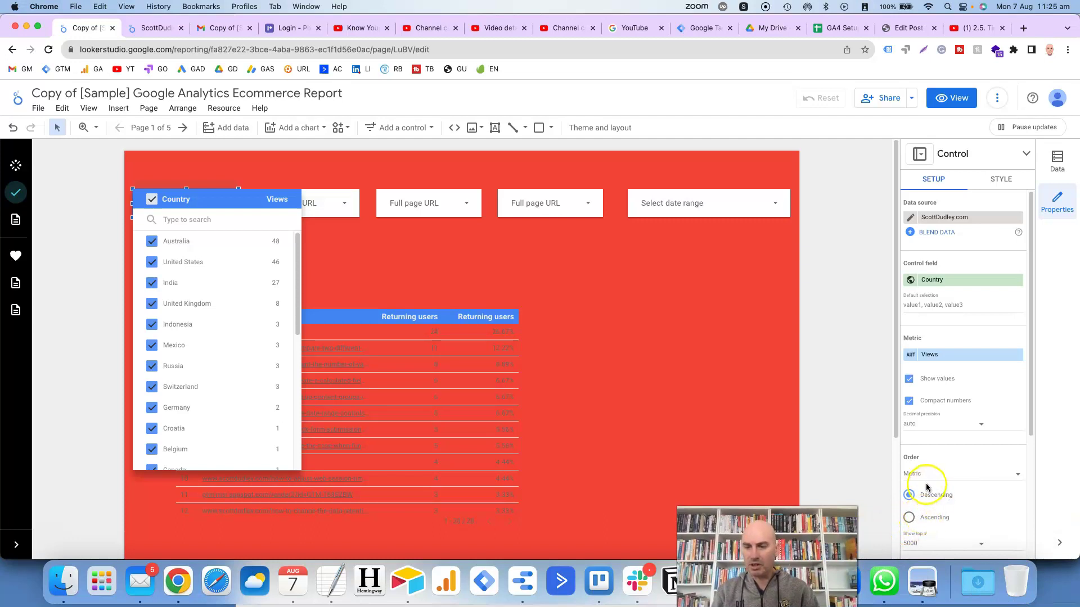
{"action": "left_click", "coordinate": [952, 476]}
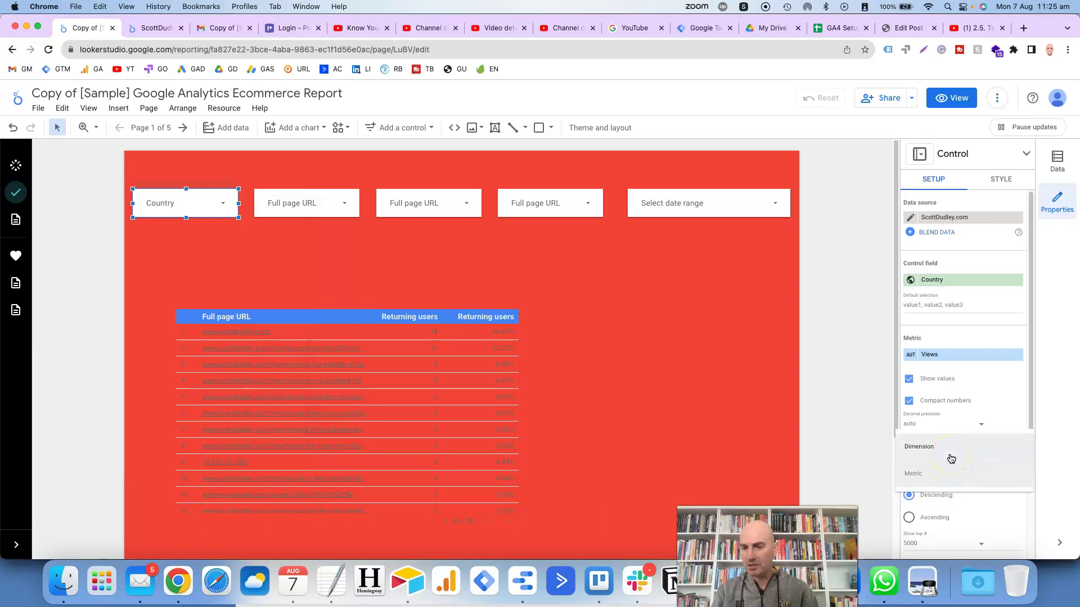
{"action": "left_click", "coordinate": [949, 455]}
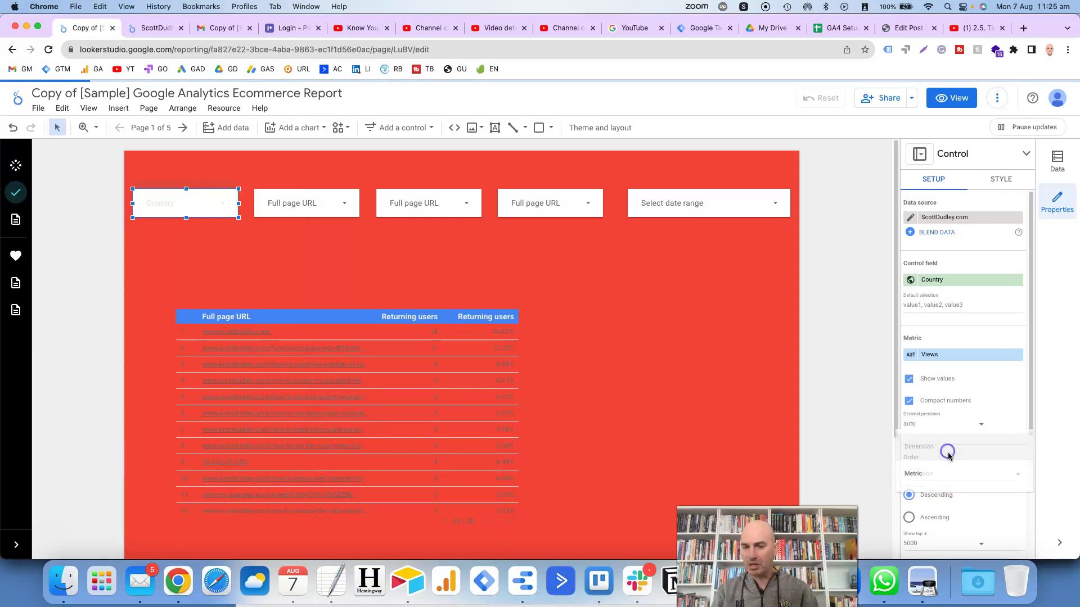
{"action": "left_click", "coordinate": [909, 518]}
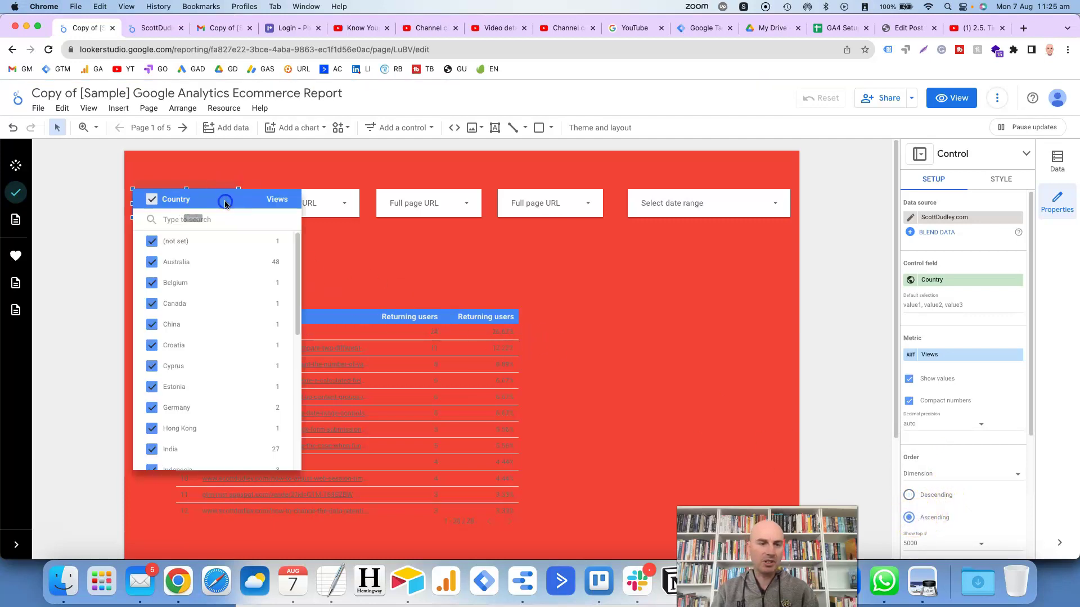
Check the Country list now starts alphabetically with Australia and Belgium
{"action": "left_click", "coordinate": [225, 202]}
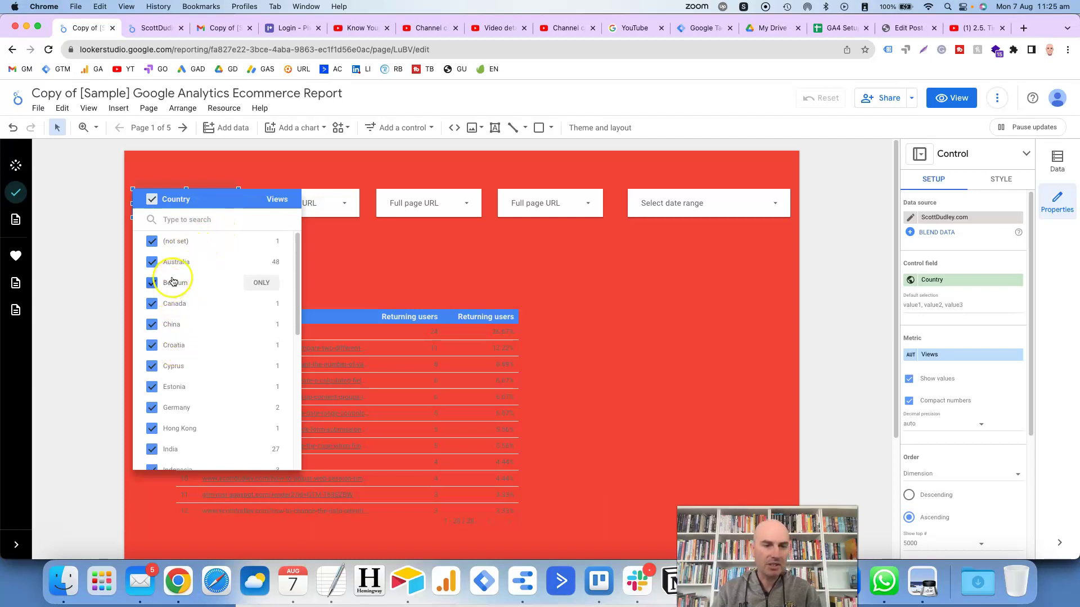
{"action": "scroll", "coordinate": [197, 386], "scroll_direction": "down", "scroll_amount": 1}
{"action": "scroll", "coordinate": [273, 275], "scroll_direction": "up", "scroll_amount": 1}
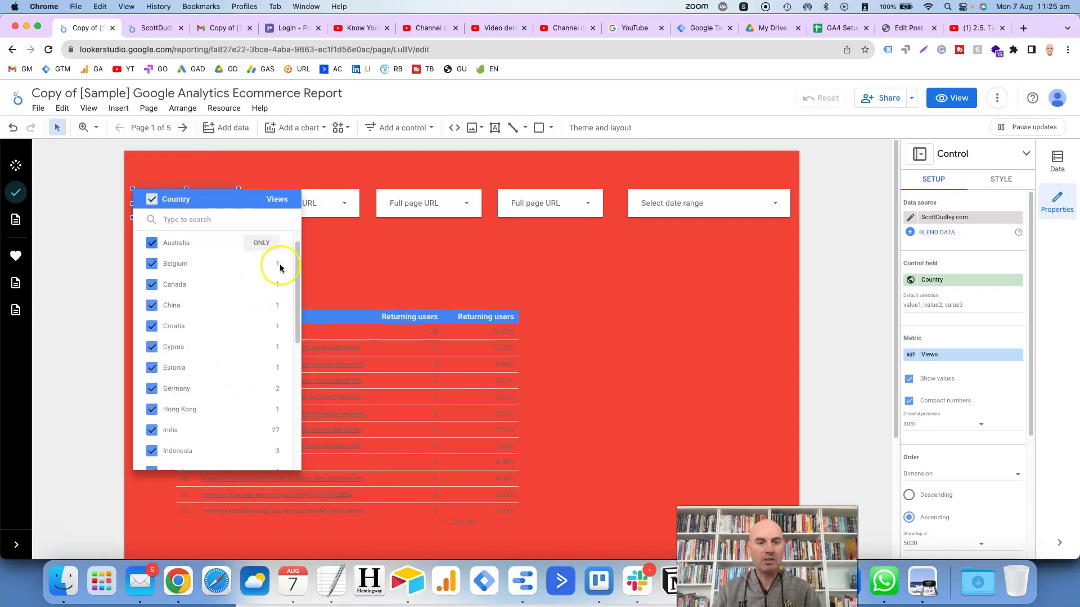
{"action": "left_click", "coordinate": [383, 254]}
Set the second drop-down's control field to City
{"action": "left_click", "coordinate": [318, 211]}
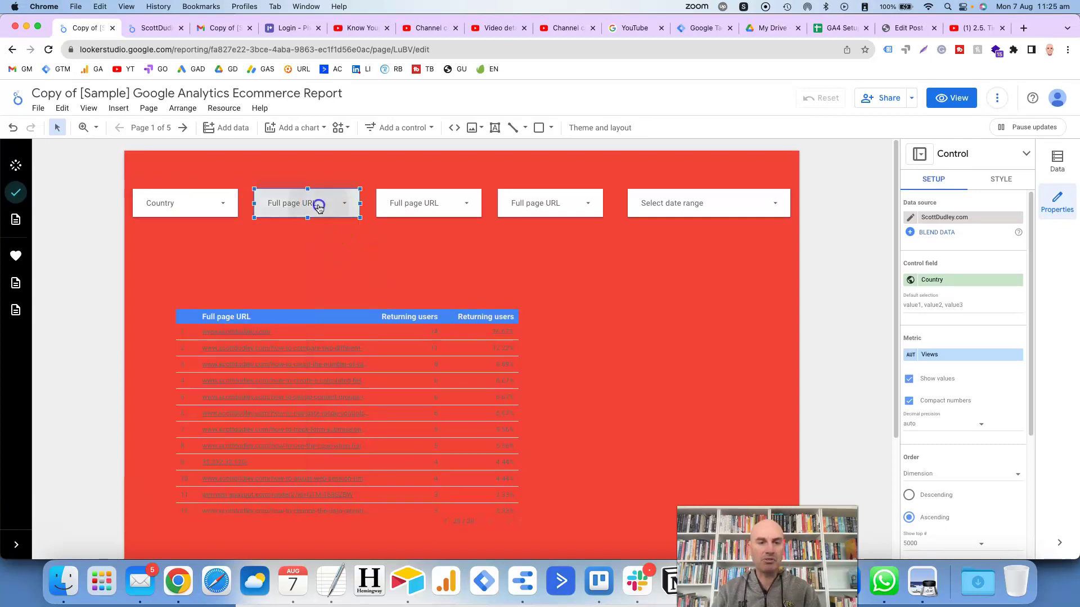
{"action": "left_click", "coordinate": [947, 281]}
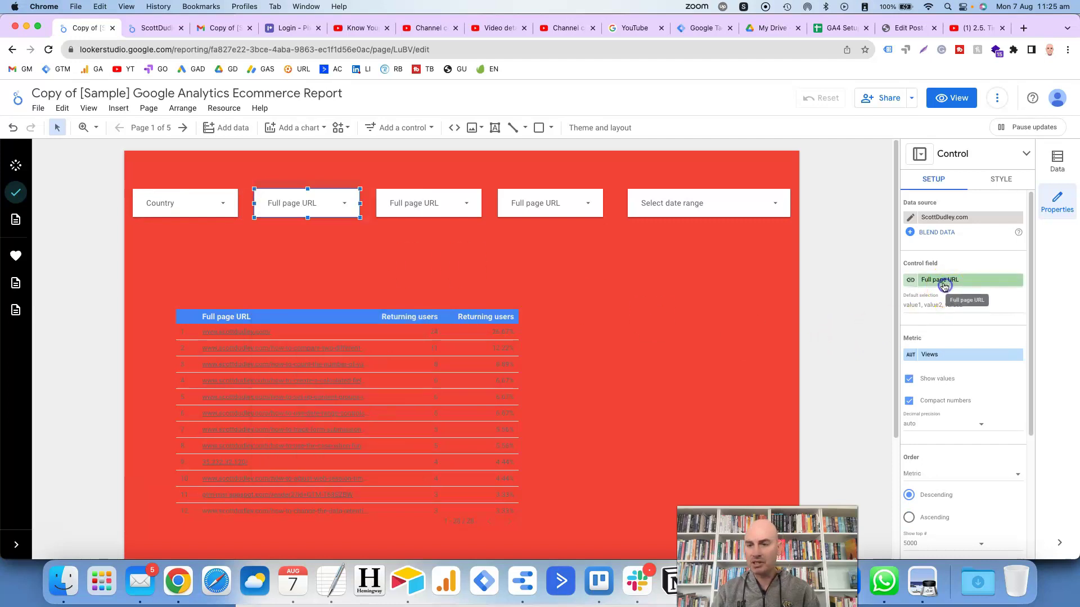
{"action": "left_click", "coordinate": [947, 282]}
{"action": "scroll", "coordinate": [956, 366], "scroll_direction": "down", "scroll_amount": 2}
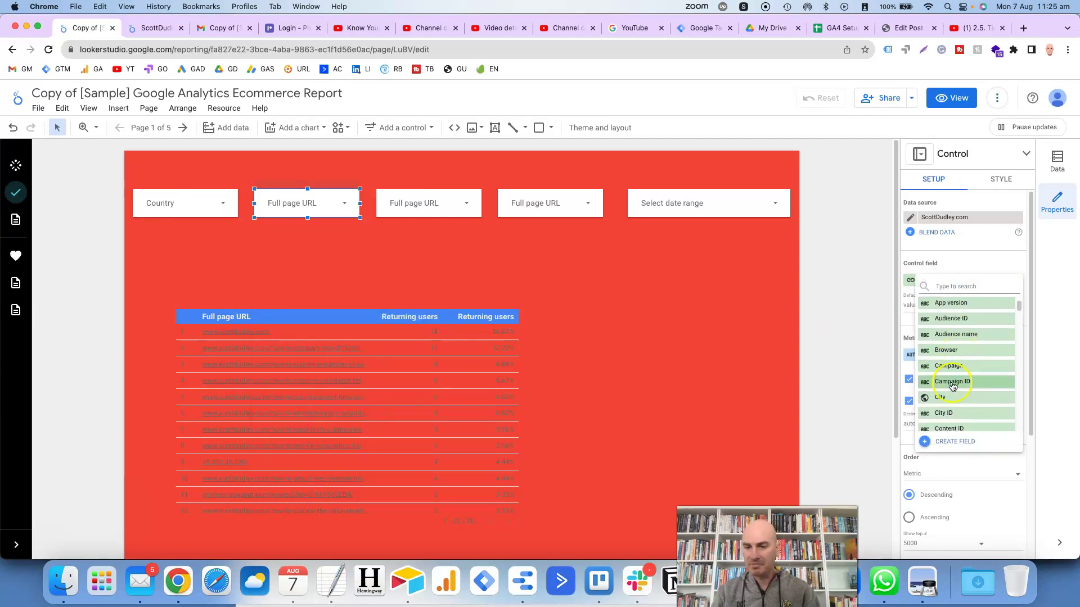
{"action": "left_click", "coordinate": [946, 401]}
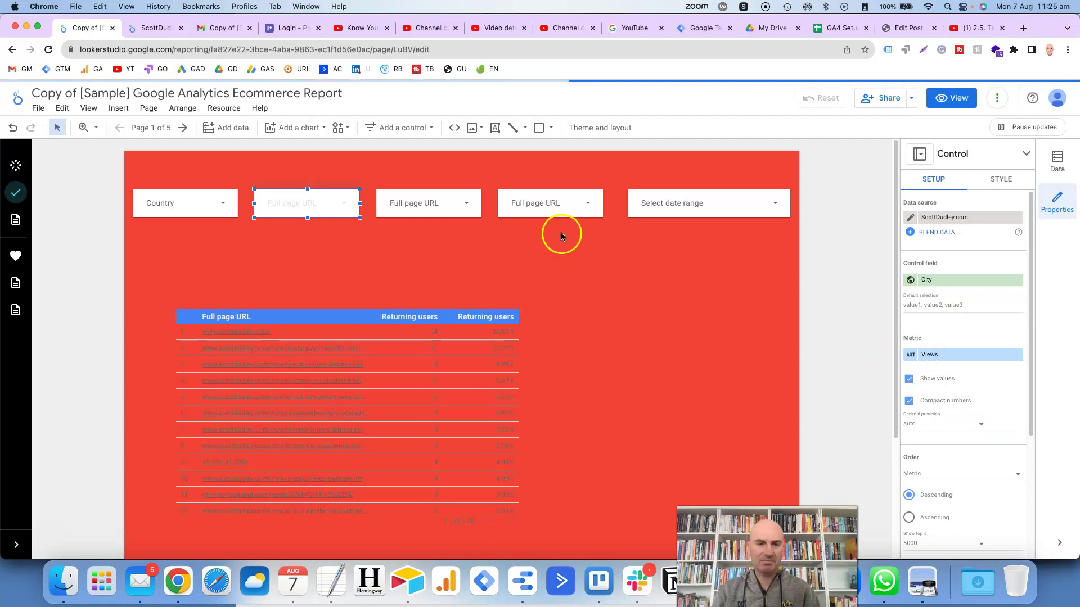
Set the third drop-down's control field to Region
{"action": "left_click", "coordinate": [434, 208]}
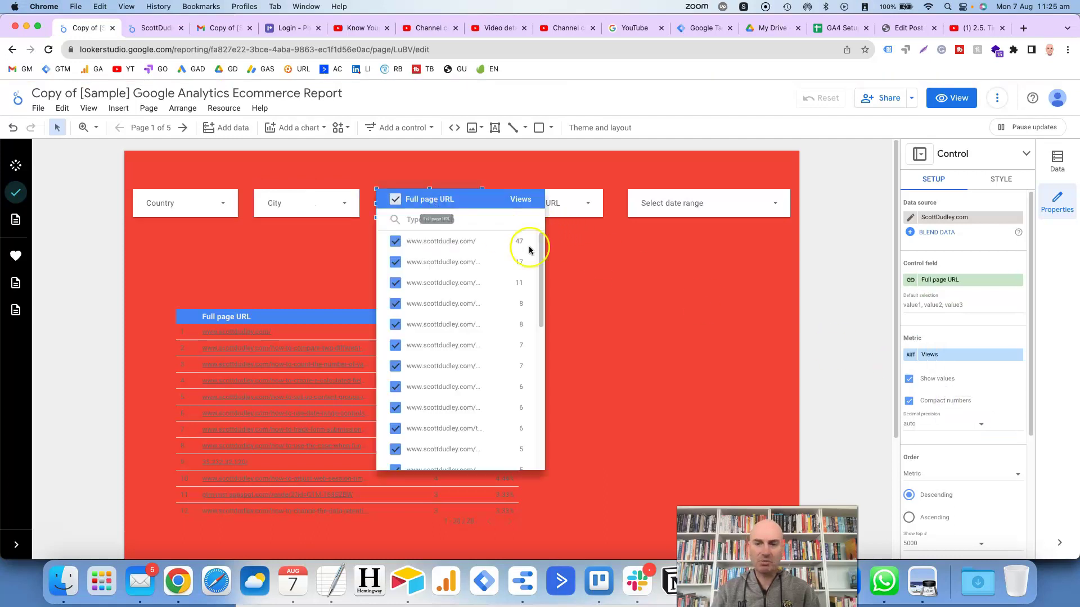
{"action": "left_click", "coordinate": [942, 287]}
{"action": "left_click", "coordinate": [942, 287]}
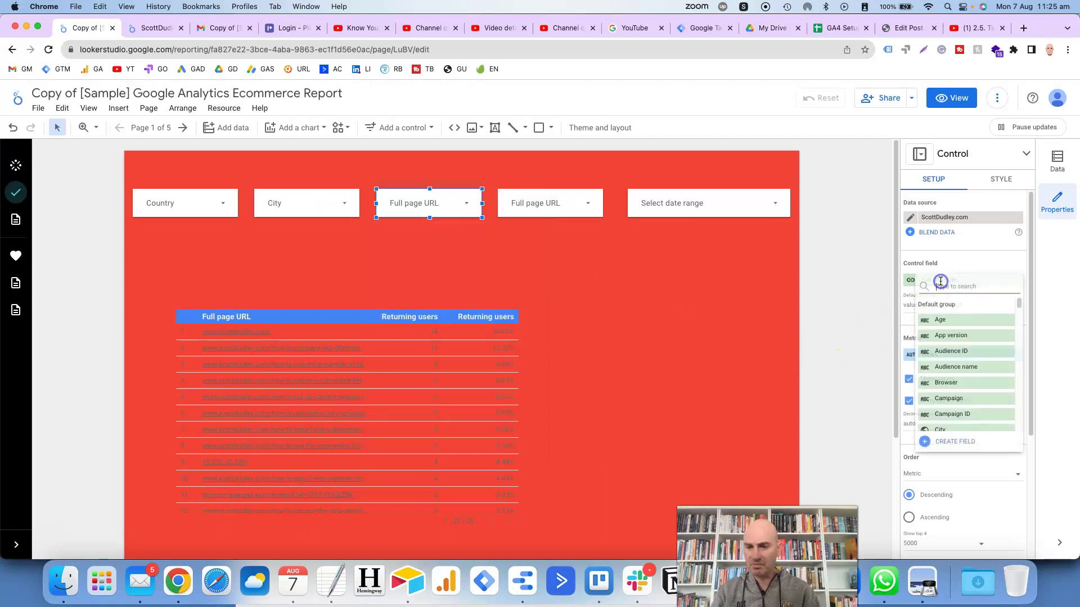
{"action": "scroll", "coordinate": [945, 354], "scroll_direction": "up", "scroll_amount": 3}
{"action": "scroll", "coordinate": [929, 354], "scroll_direction": "down", "scroll_amount": 10}
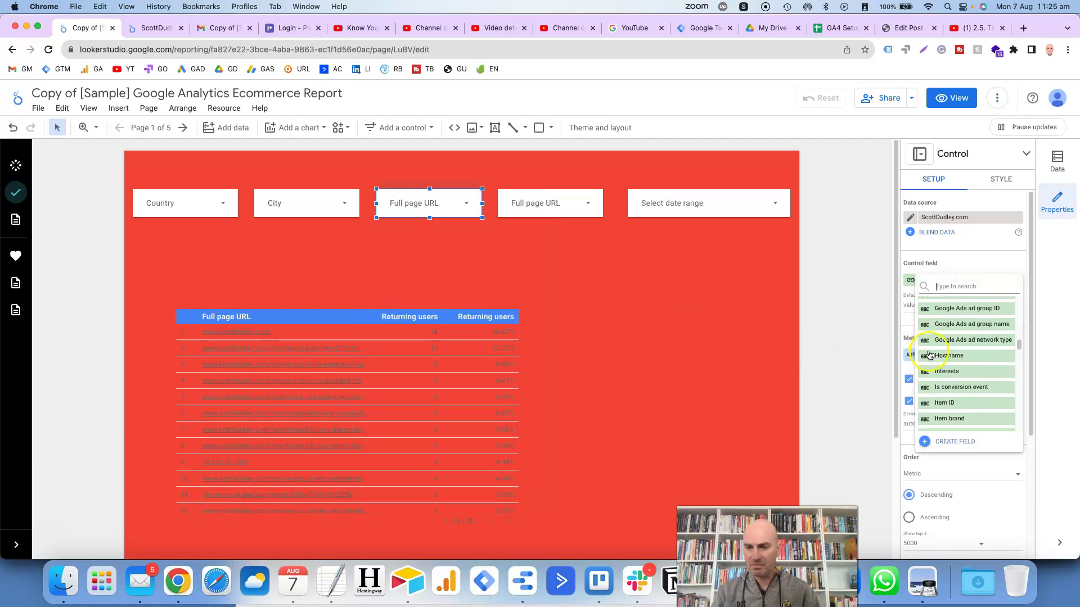
{"action": "scroll", "coordinate": [931, 360], "scroll_direction": "down", "scroll_amount": 5}
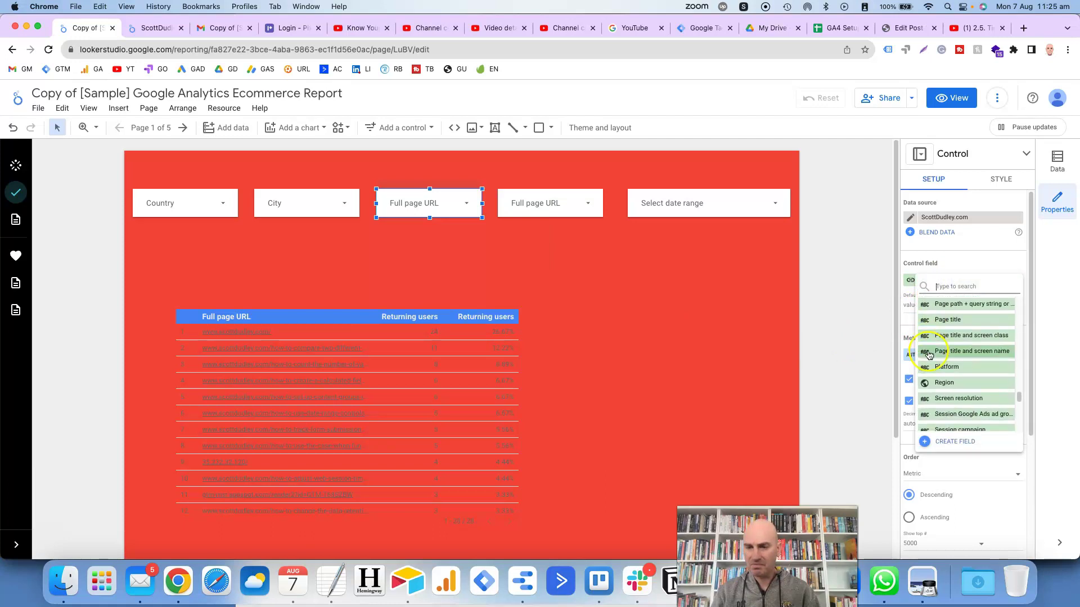
{"action": "left_click", "coordinate": [935, 384]}
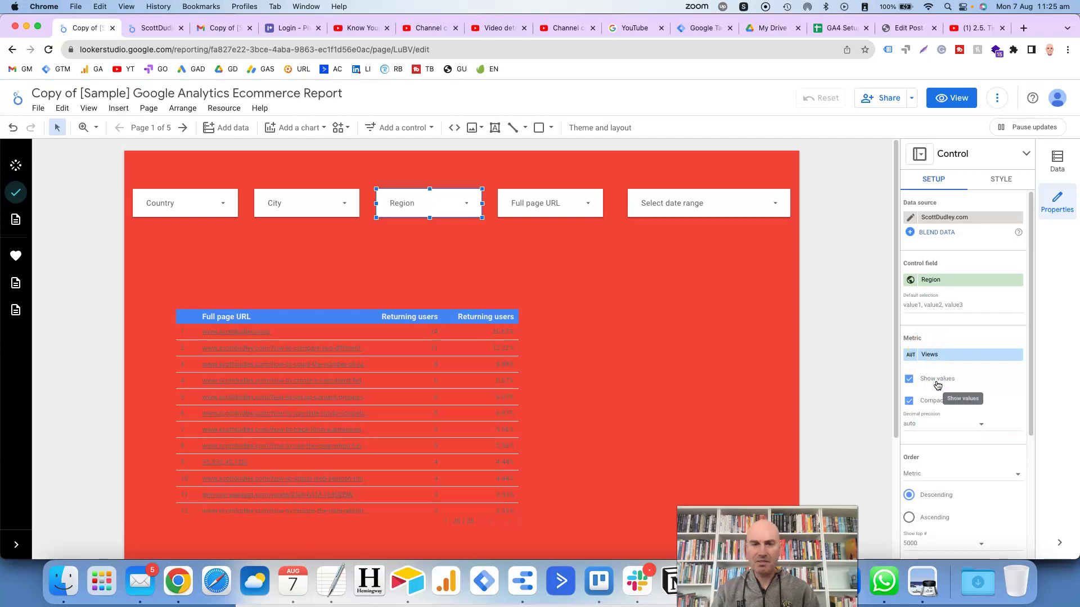
Set the fourth drop-down's control field to Device category
{"action": "left_click", "coordinate": [559, 210]}
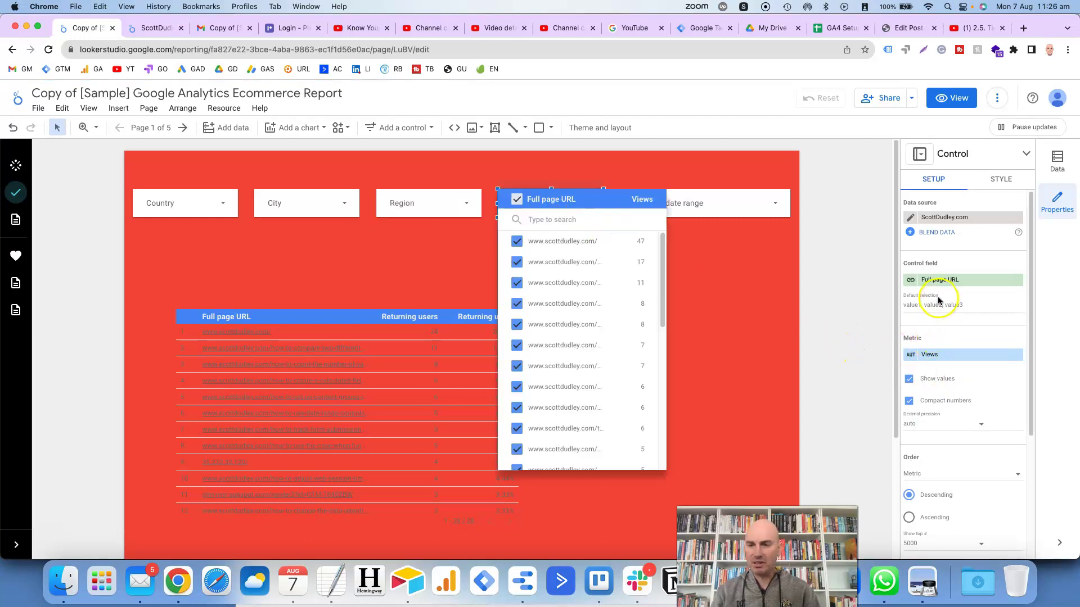
{"action": "left_click", "coordinate": [948, 283]}
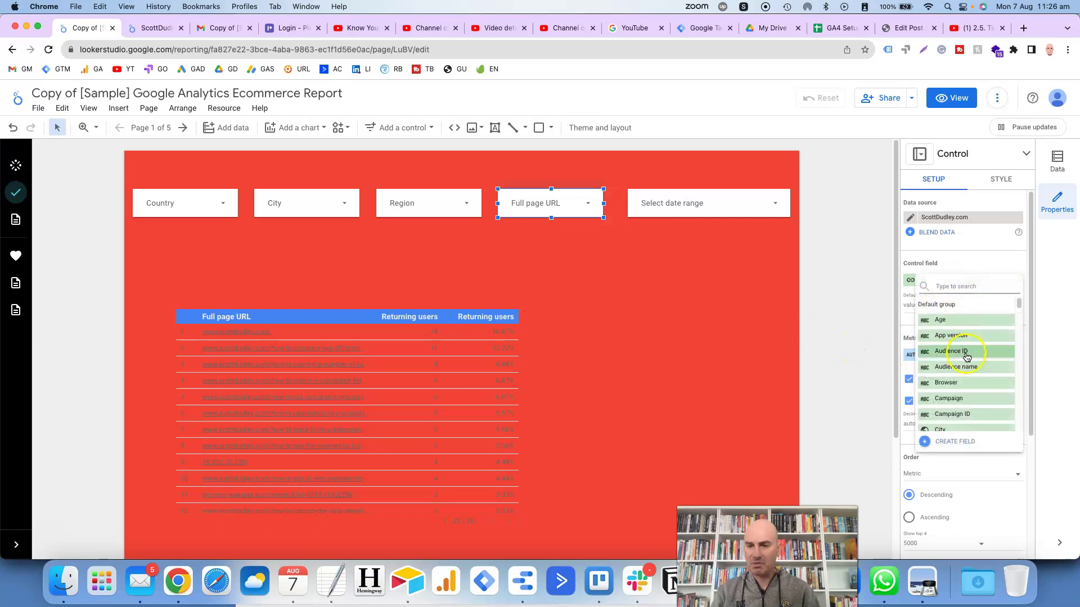
{"action": "scroll", "coordinate": [963, 371], "scroll_direction": "down", "scroll_amount": 5}
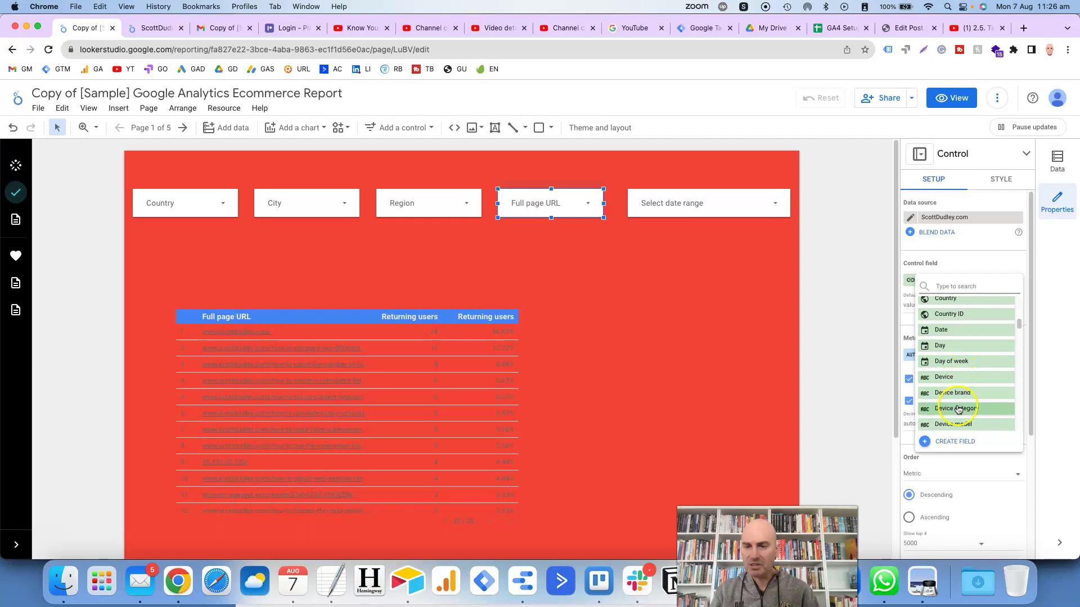
{"action": "left_click", "coordinate": [959, 409]}
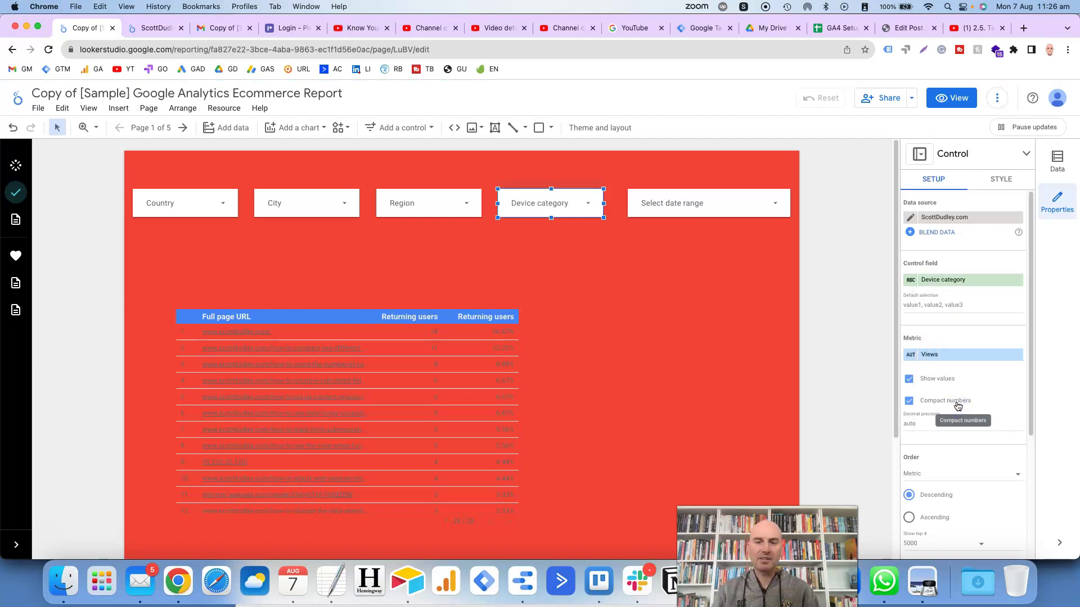
Set the date range control's default to Last 30 days, showing Jul 8 – Aug 6, 2023
{"action": "left_click", "coordinate": [702, 204]}
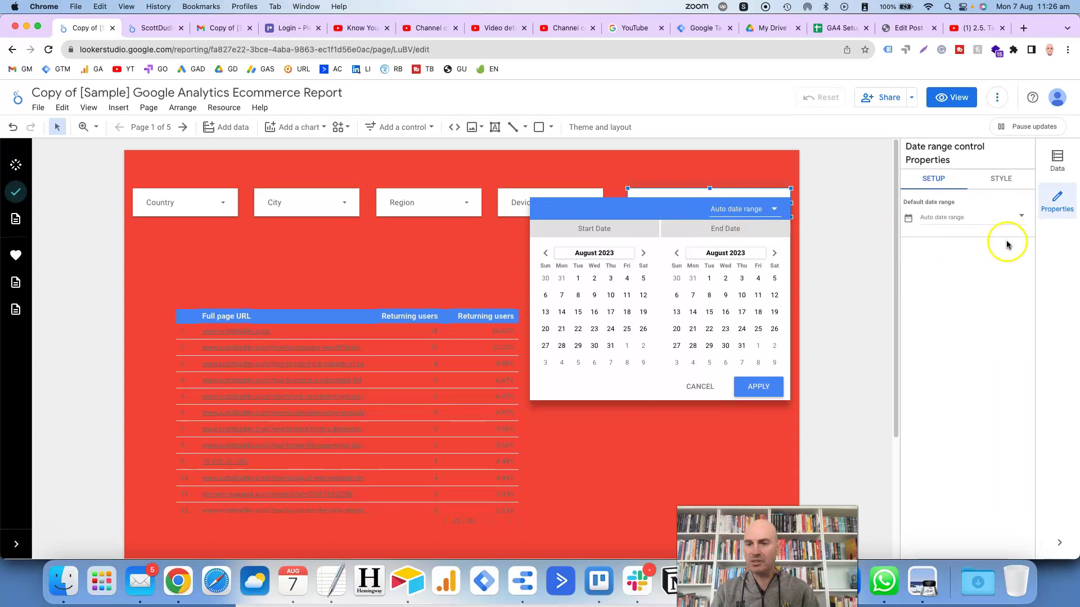
{"action": "left_click", "coordinate": [1021, 219]}
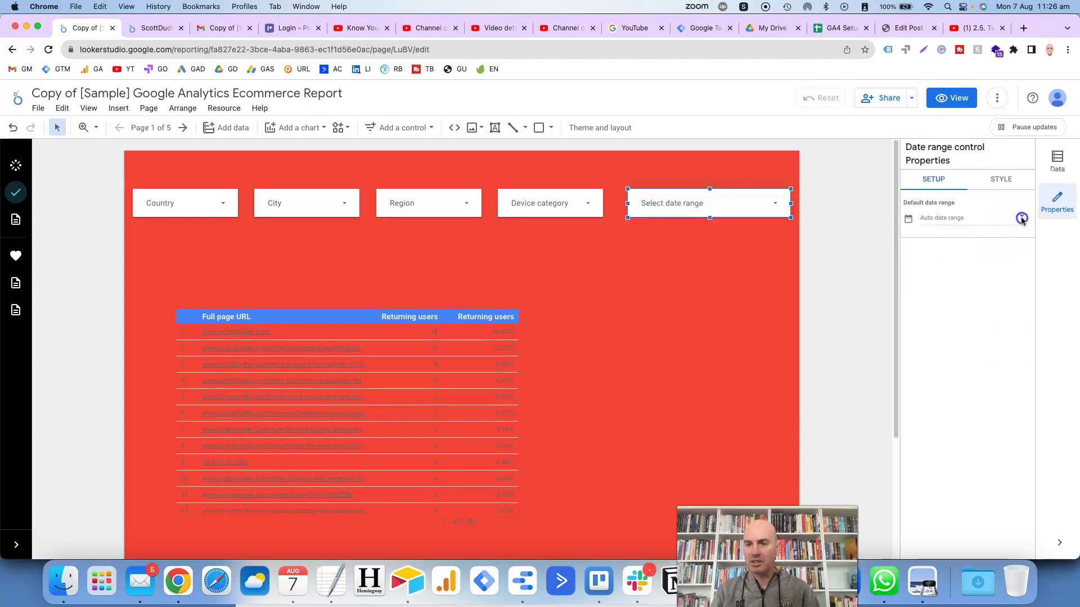
{"action": "left_click", "coordinate": [1021, 219]}
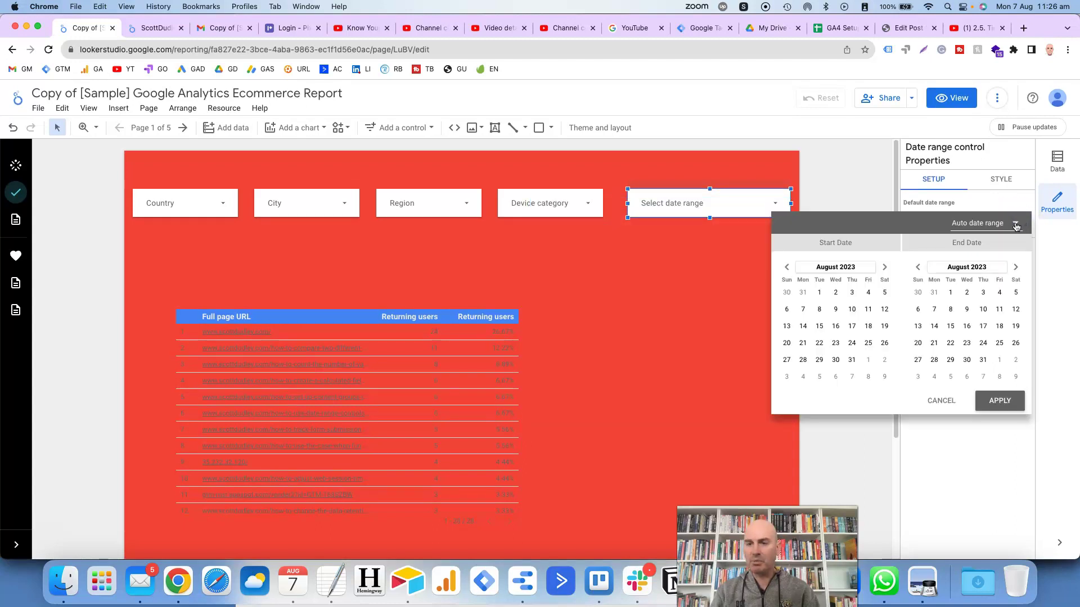
{"action": "left_click", "coordinate": [1016, 224]}
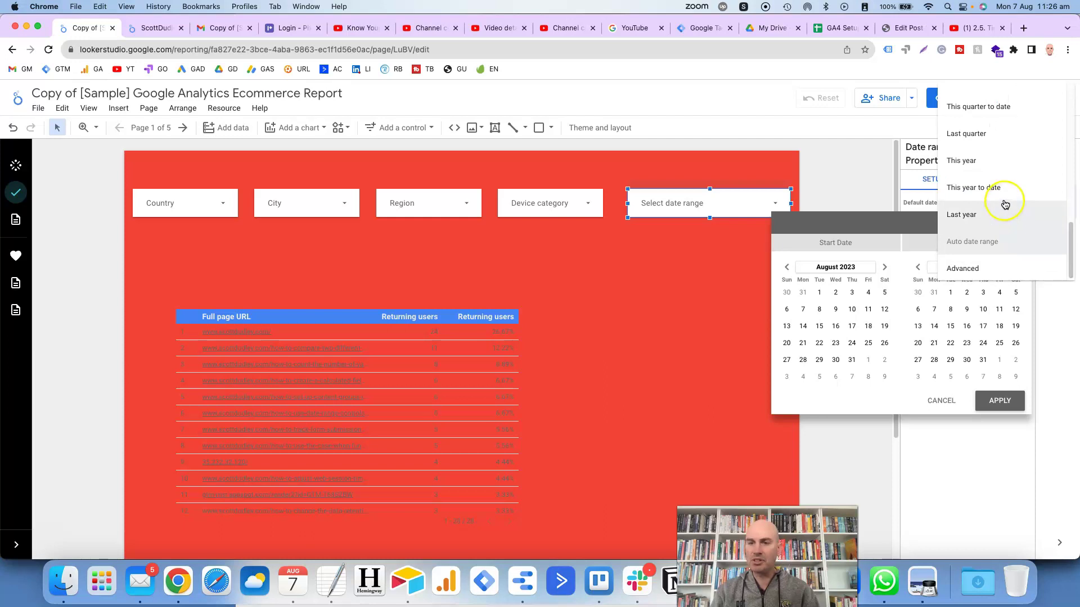
{"action": "scroll", "coordinate": [1013, 223], "scroll_direction": "up", "scroll_amount": 7}
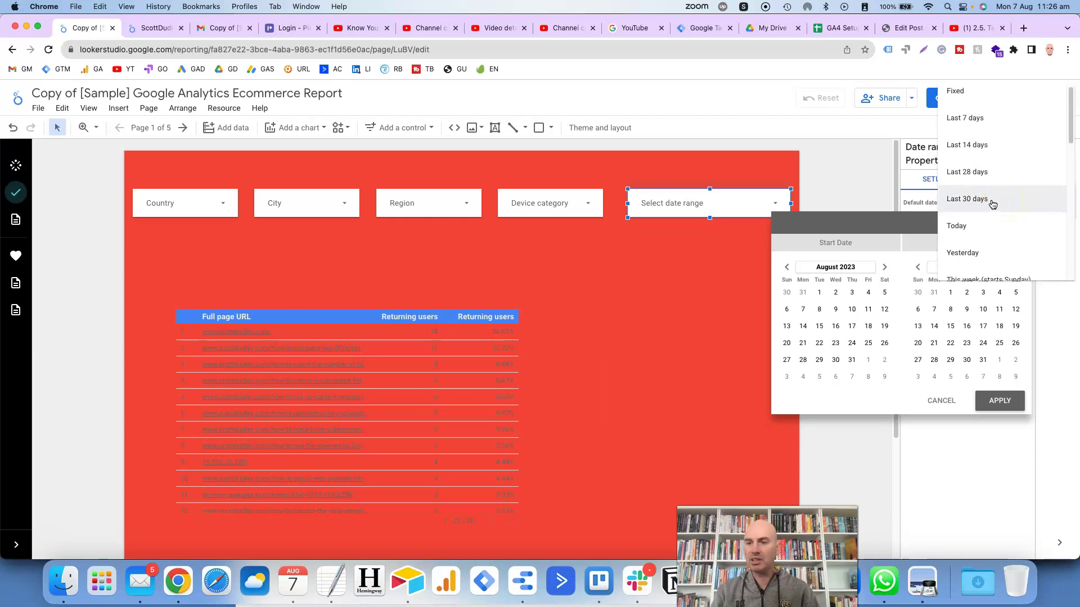
{"action": "left_click", "coordinate": [992, 204]}
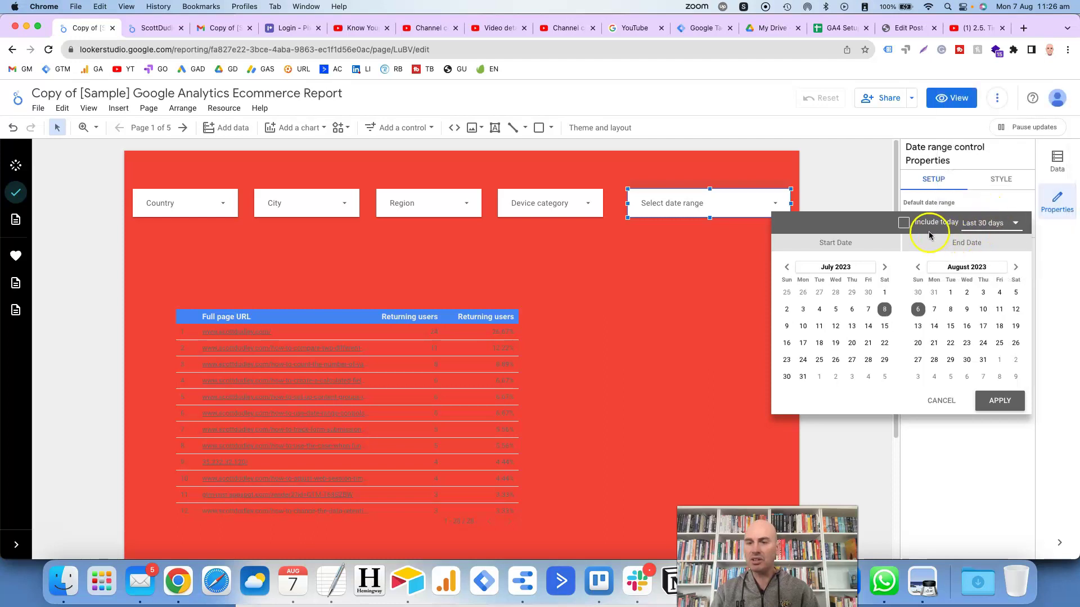
{"action": "left_click", "coordinate": [991, 401]}
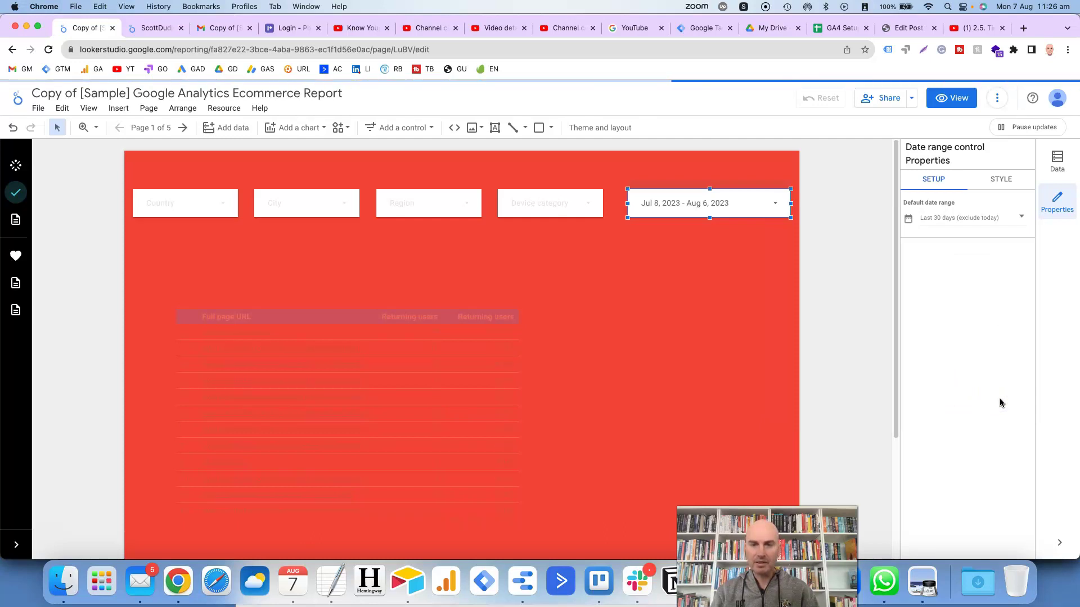
{"action": "left_click", "coordinate": [708, 289]}
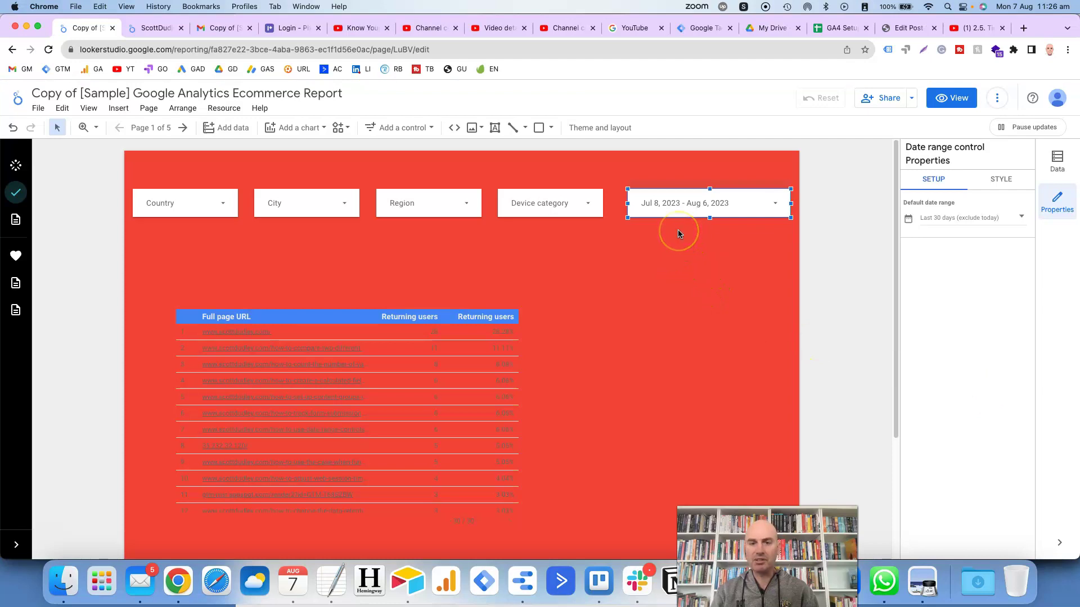
{"action": "left_click", "coordinate": [510, 367]}
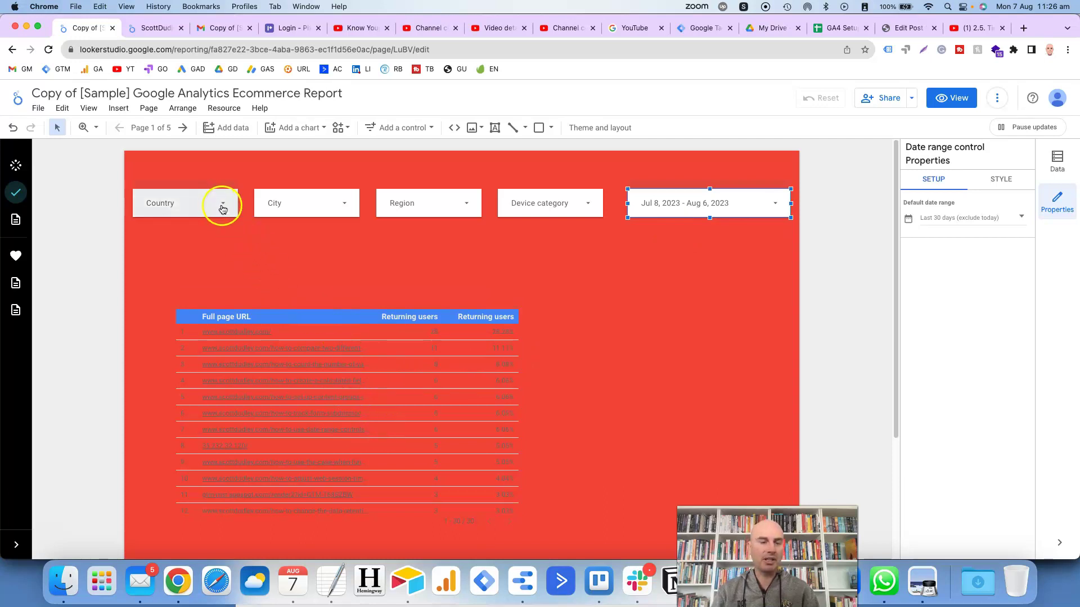
Switch to view mode and set the Country filter to Australia only
{"action": "left_click", "coordinate": [951, 97]}
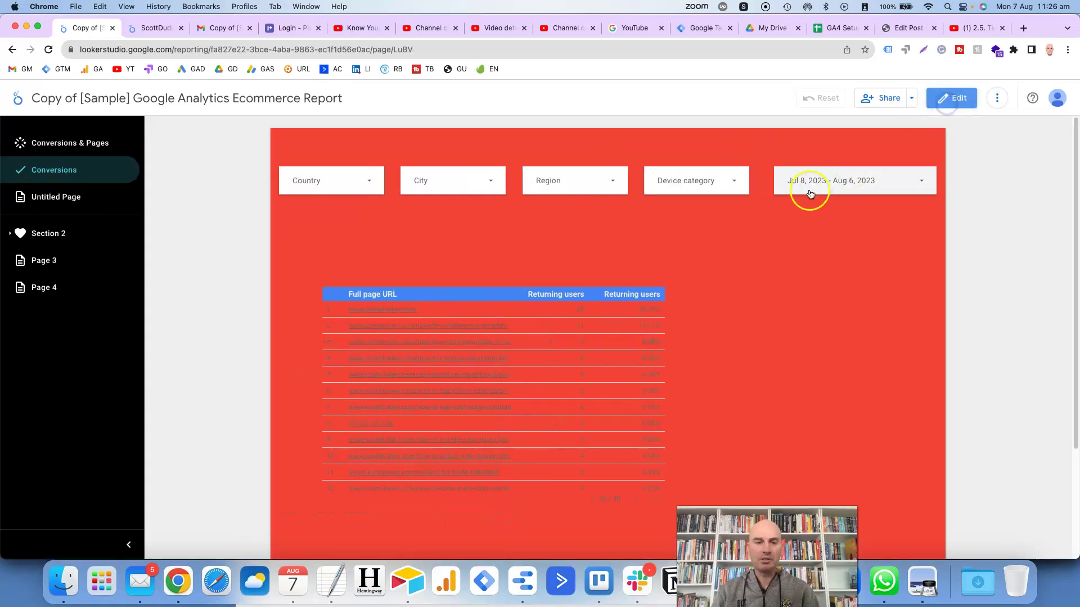
{"action": "left_click", "coordinate": [371, 188]}
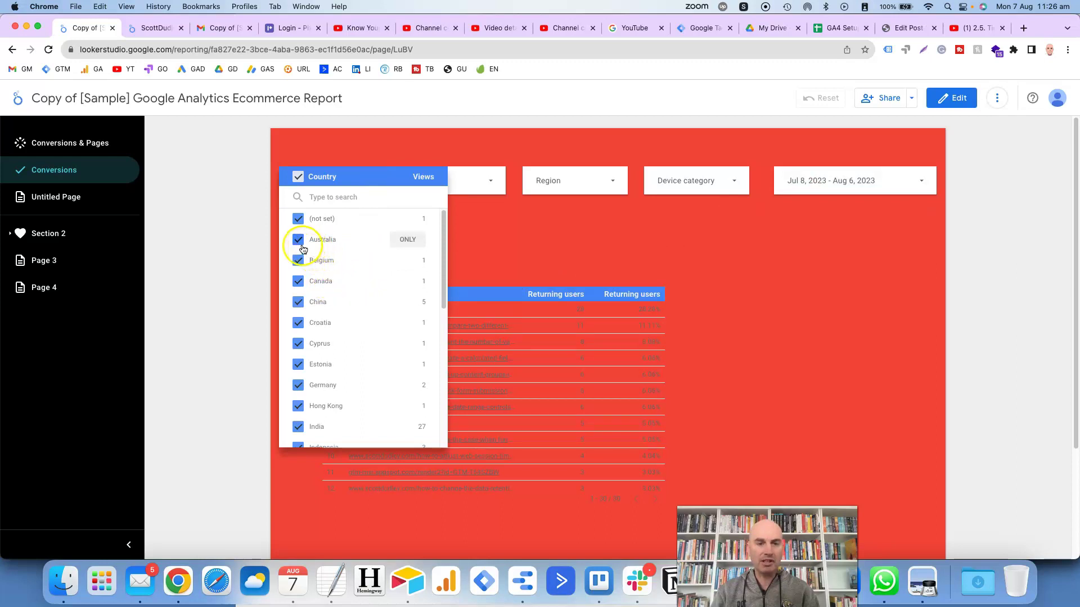
{"action": "left_click", "coordinate": [407, 242]}
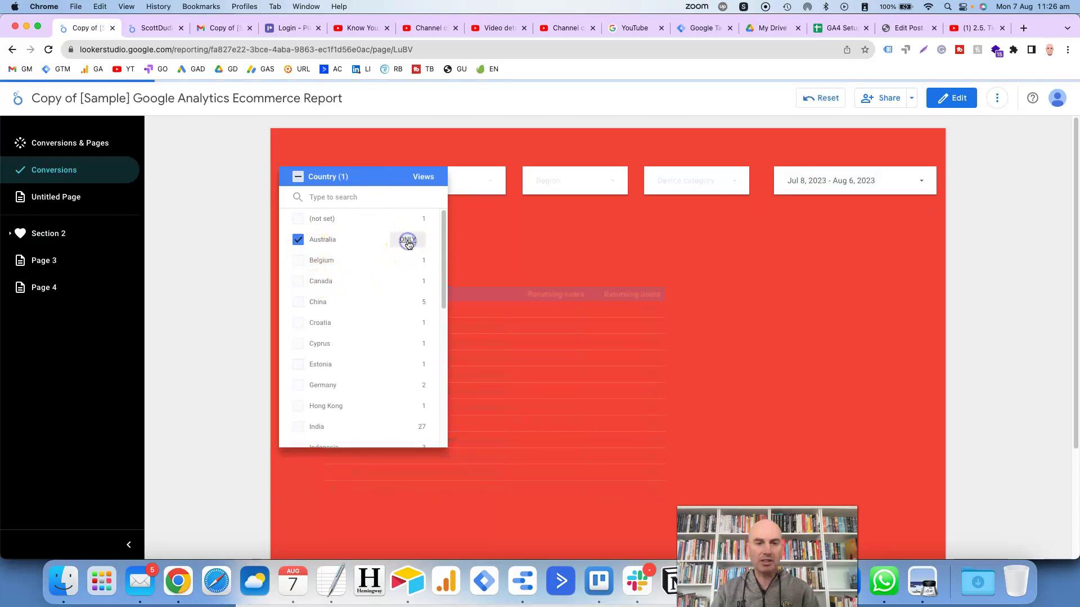
{"action": "left_click", "coordinate": [506, 240]}
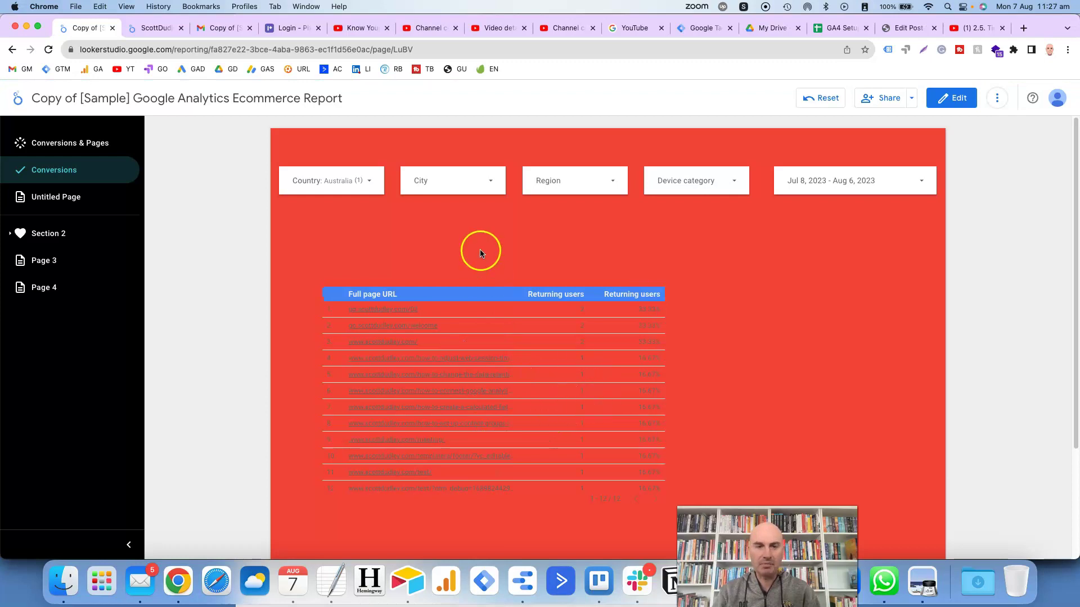
{"action": "left_click", "coordinate": [489, 186]}
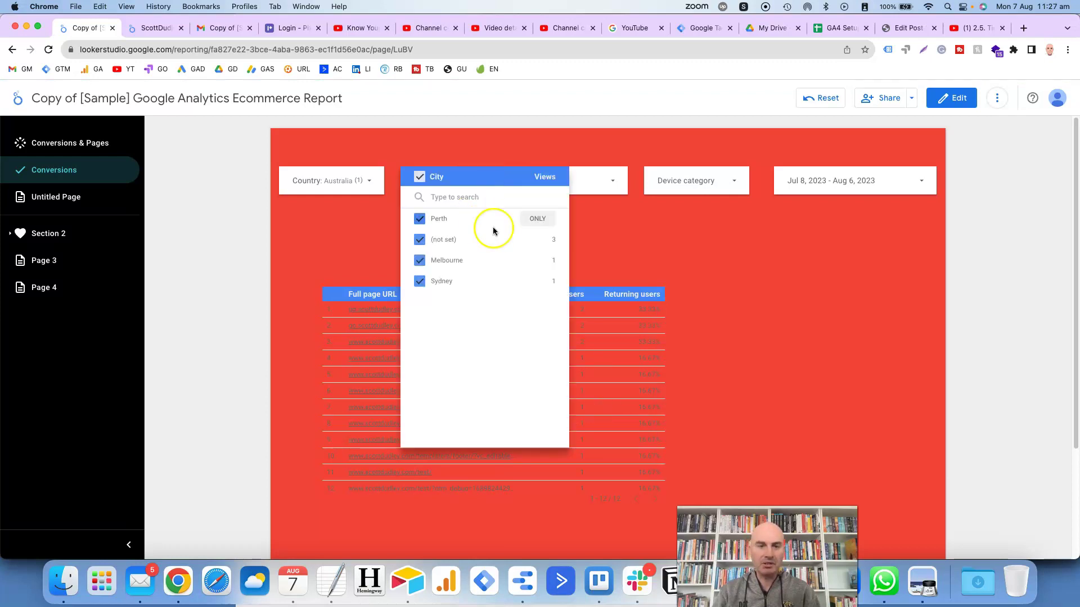
{"action": "left_click", "coordinate": [538, 220]}
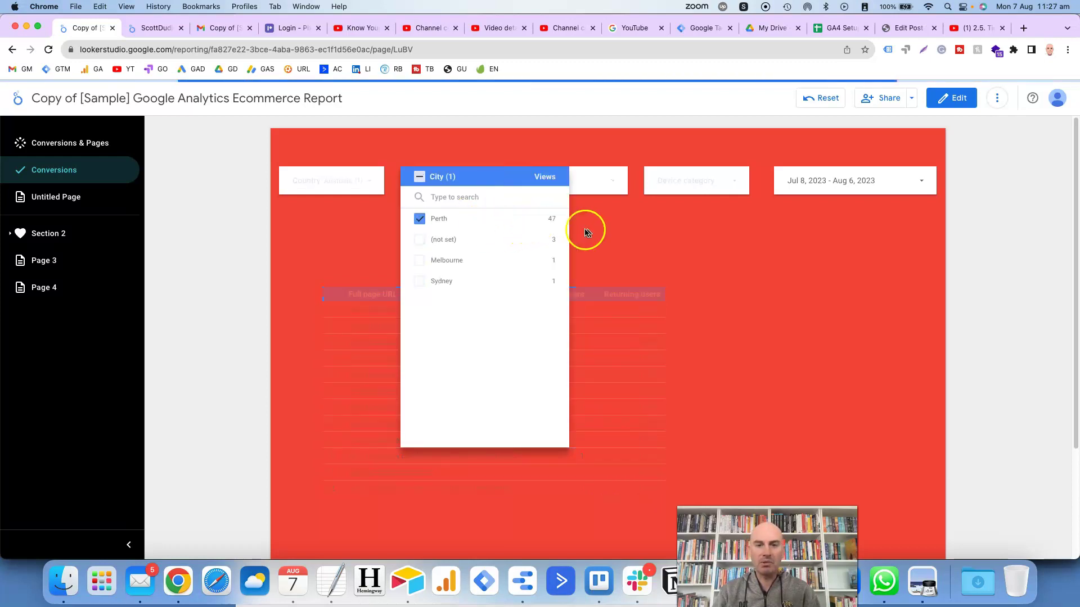
{"action": "left_click", "coordinate": [615, 226]}
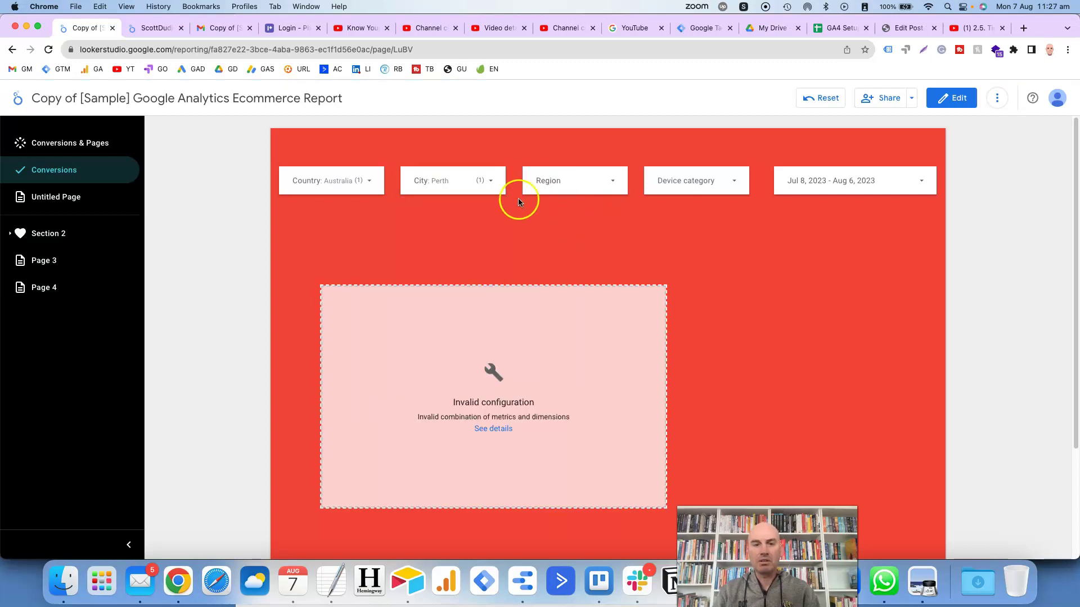
{"action": "left_click", "coordinate": [489, 181]}
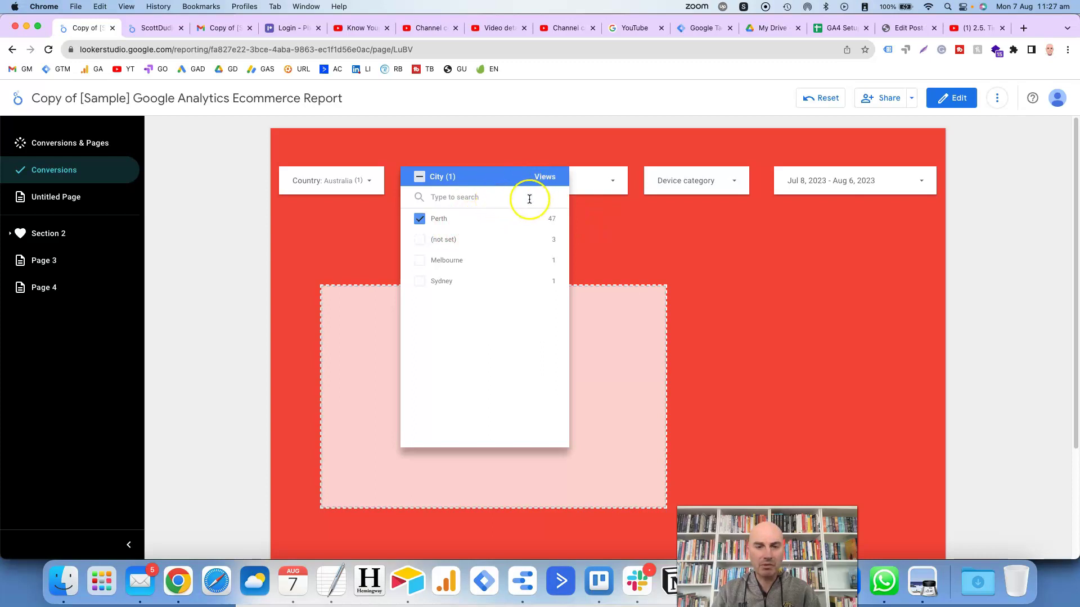
{"action": "left_click", "coordinate": [419, 177]}
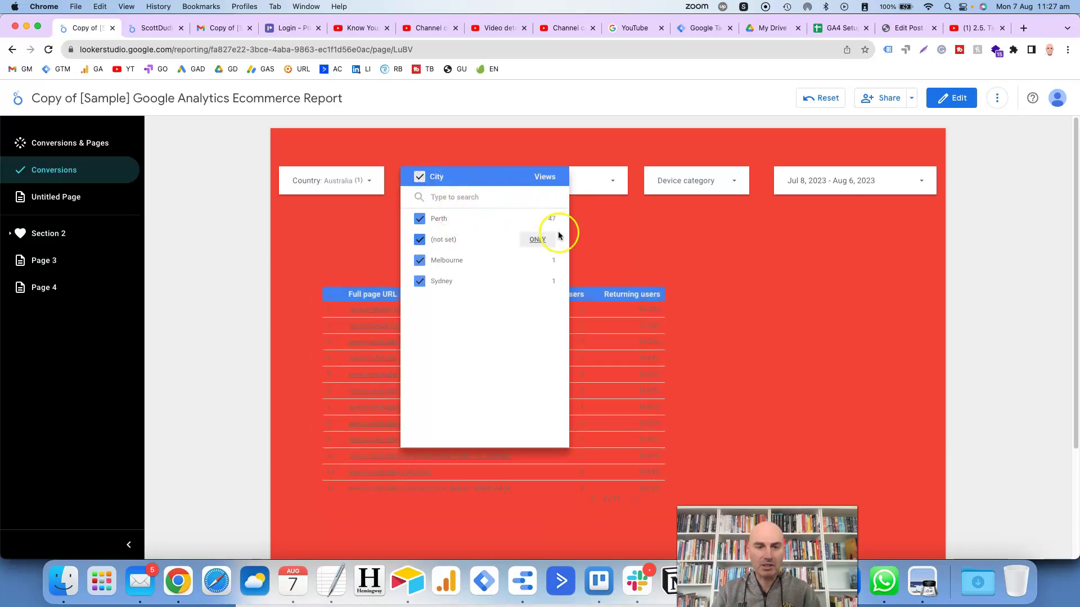
{"action": "left_click", "coordinate": [625, 228]}
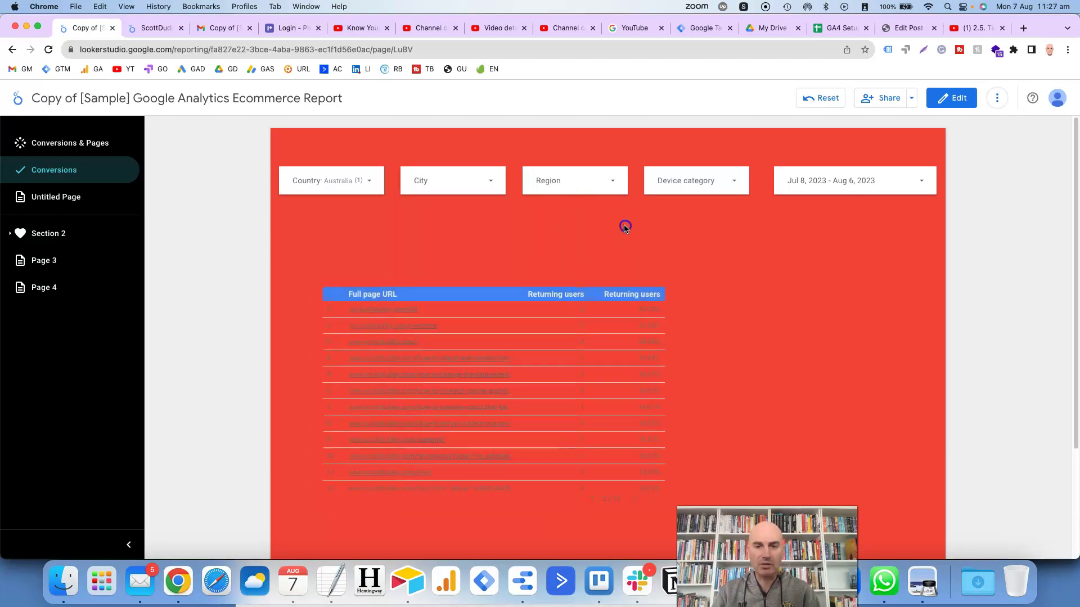
{"action": "left_click", "coordinate": [707, 189]}
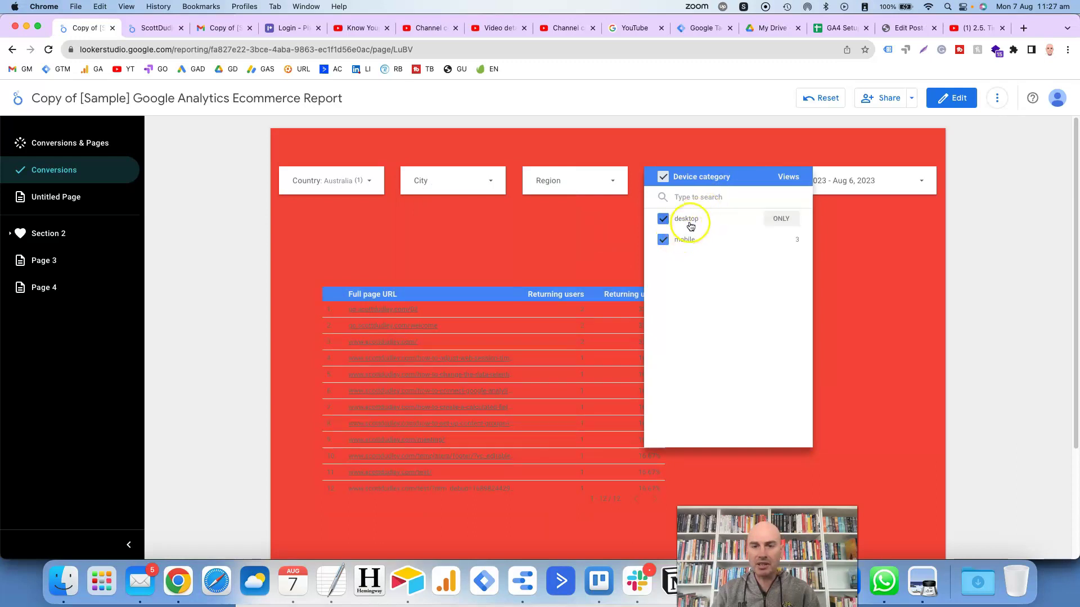
{"action": "left_click", "coordinate": [779, 220]}
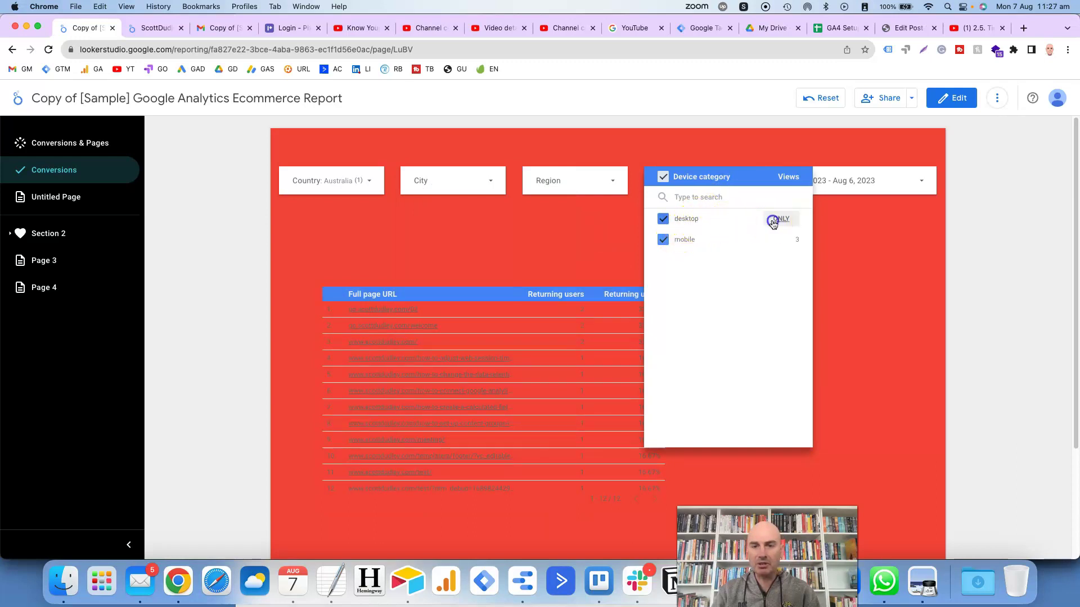
{"action": "left_click", "coordinate": [844, 237]}
{"action": "left_click", "coordinate": [726, 180]}
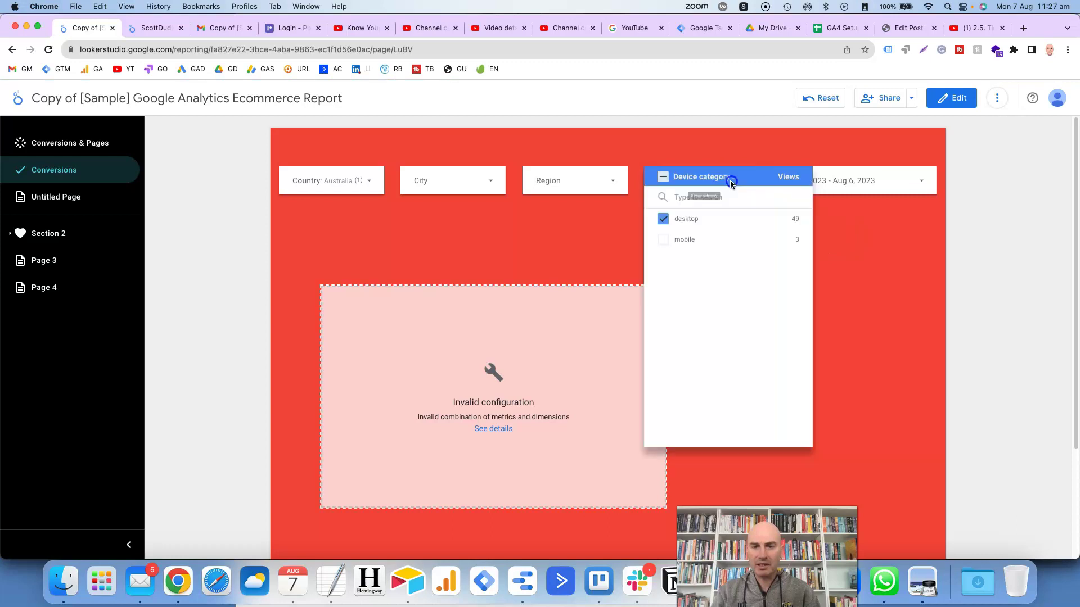
{"action": "left_click", "coordinate": [669, 240]}
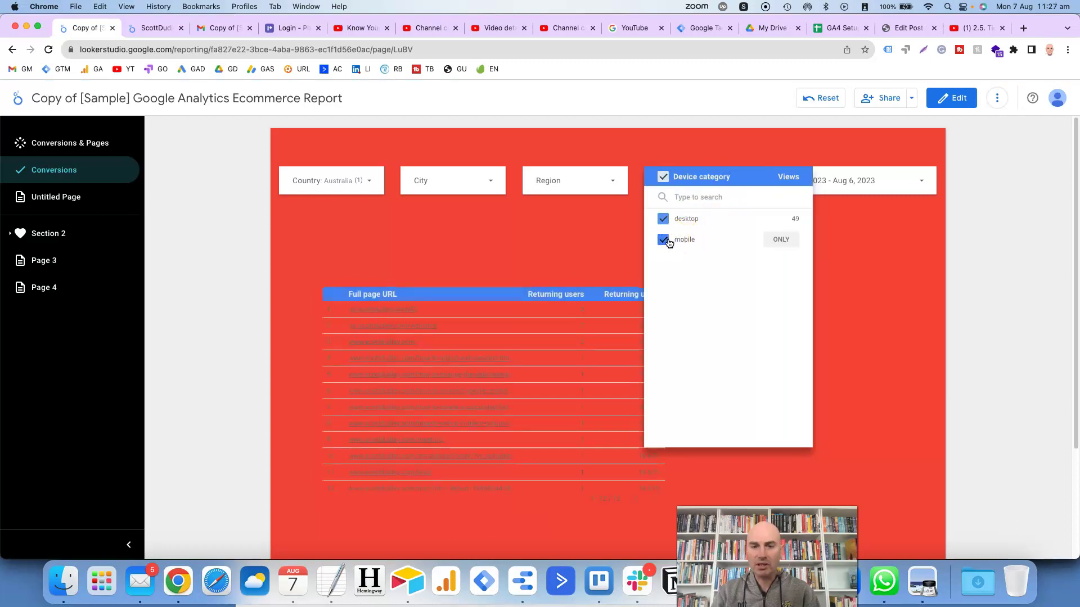
{"action": "left_click", "coordinate": [596, 240]}
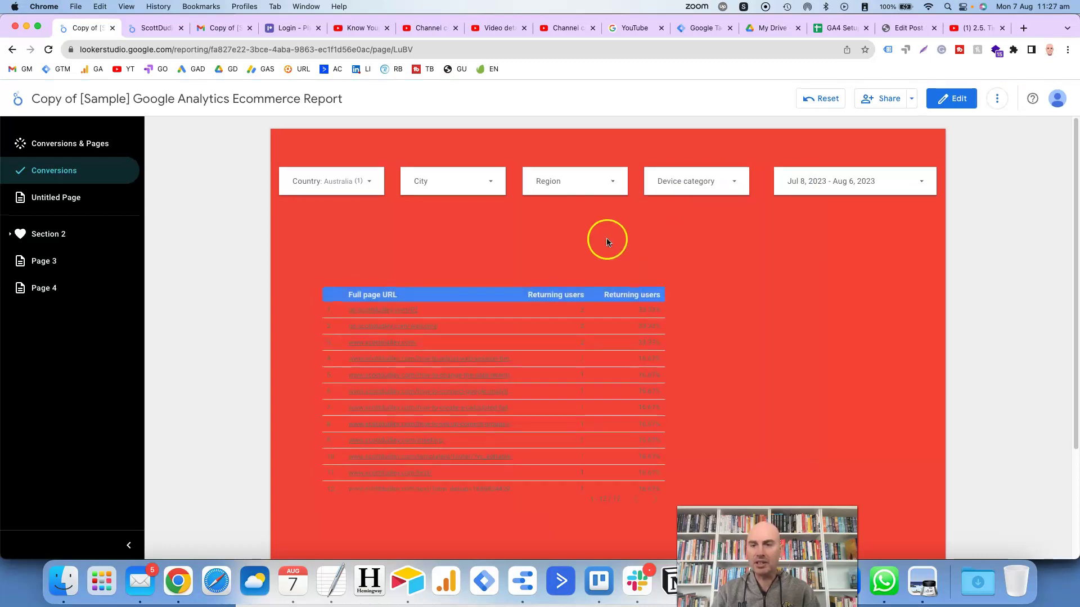
Apply the Last 7 days preset (Jul 31 – Aug 6, 2023) in the date range control
{"action": "left_click", "coordinate": [921, 188]}
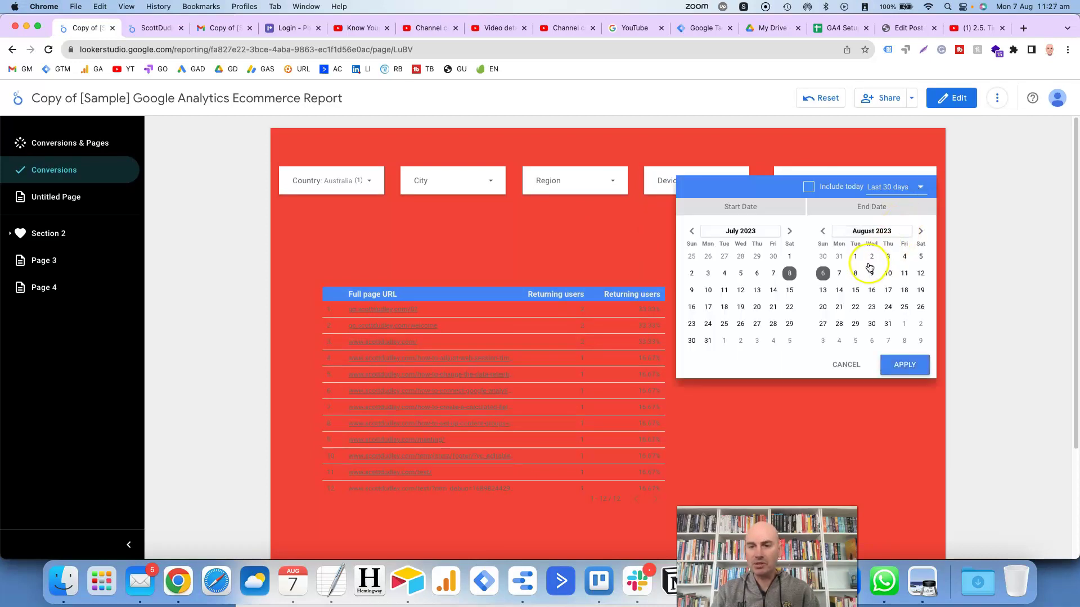
{"action": "left_click", "coordinate": [919, 191]}
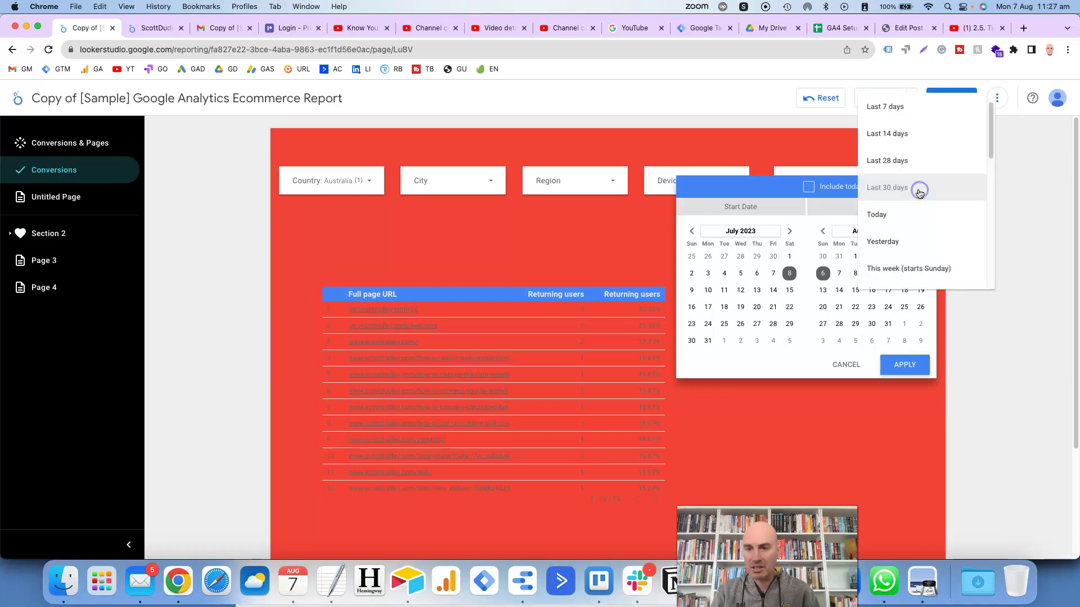
{"action": "left_click", "coordinate": [898, 107]}
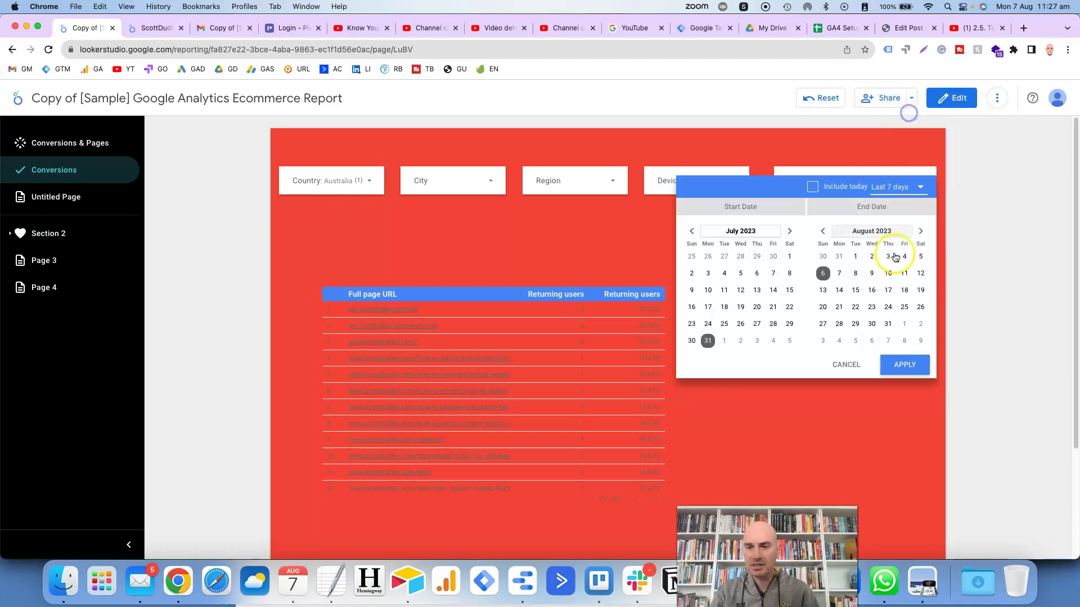
{"action": "left_click", "coordinate": [903, 364]}
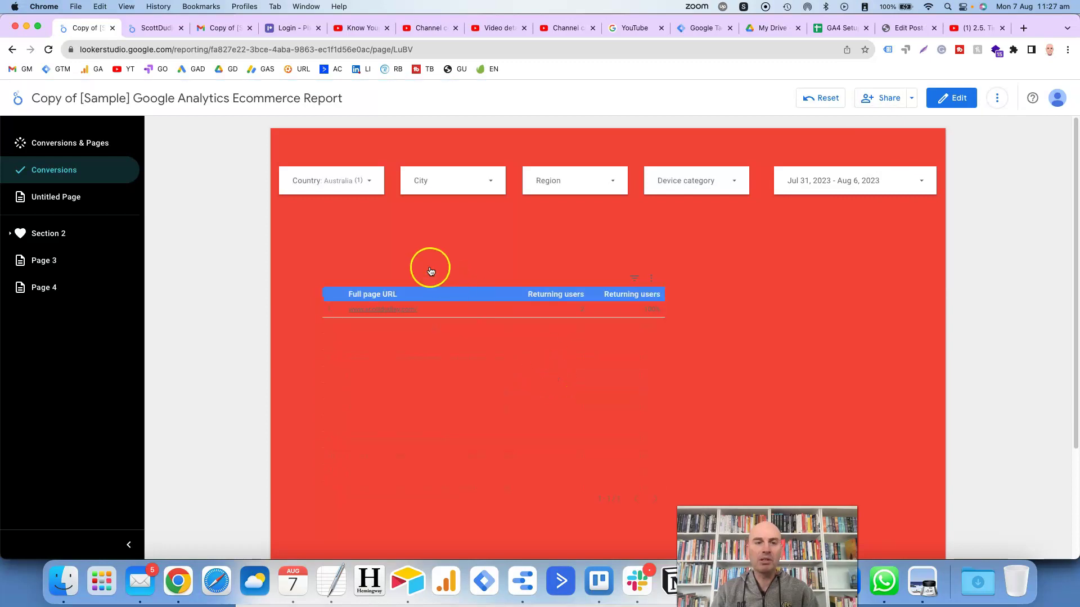